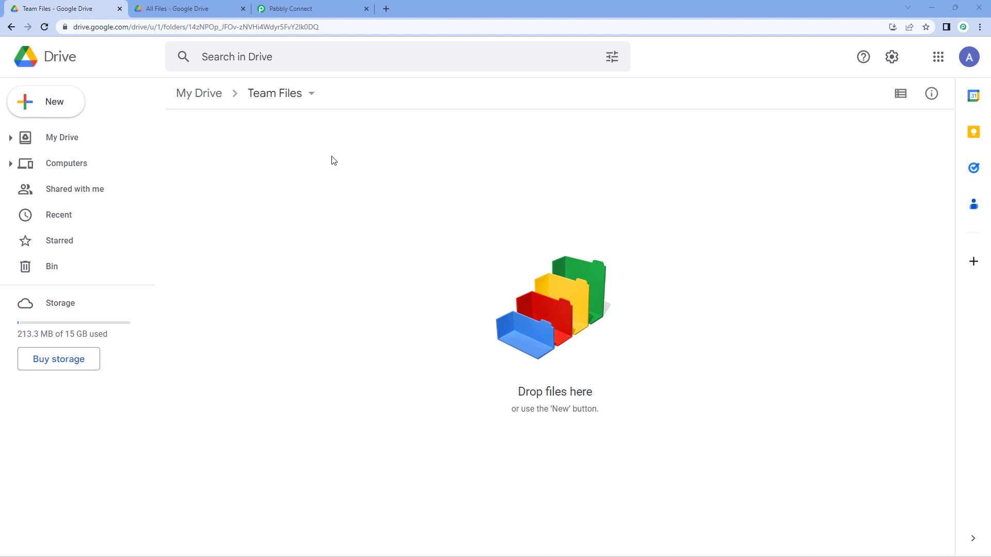
# Compare the contents of the Team Files and All Files folders in Google Drive.
pyautogui.click(211, 8)
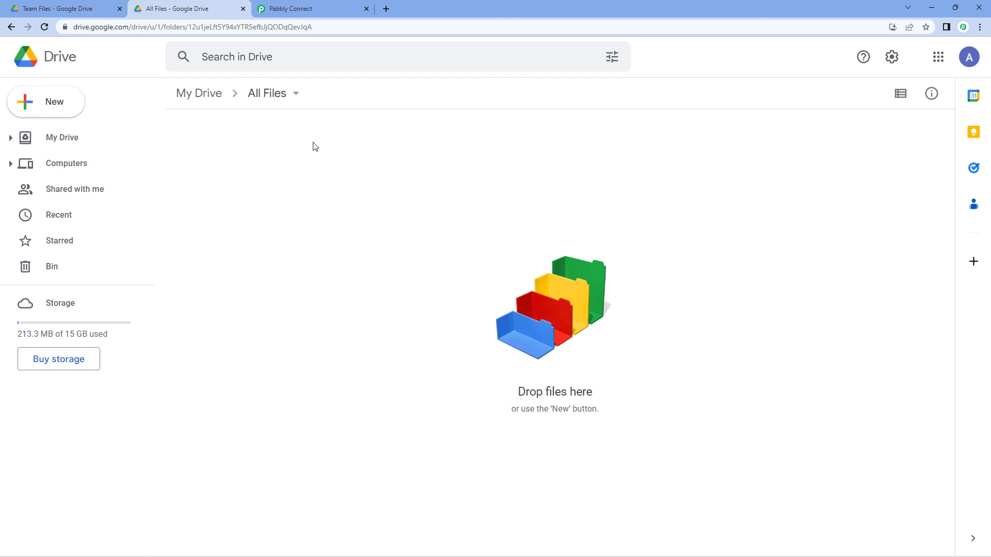
pyautogui.click(58, 7)
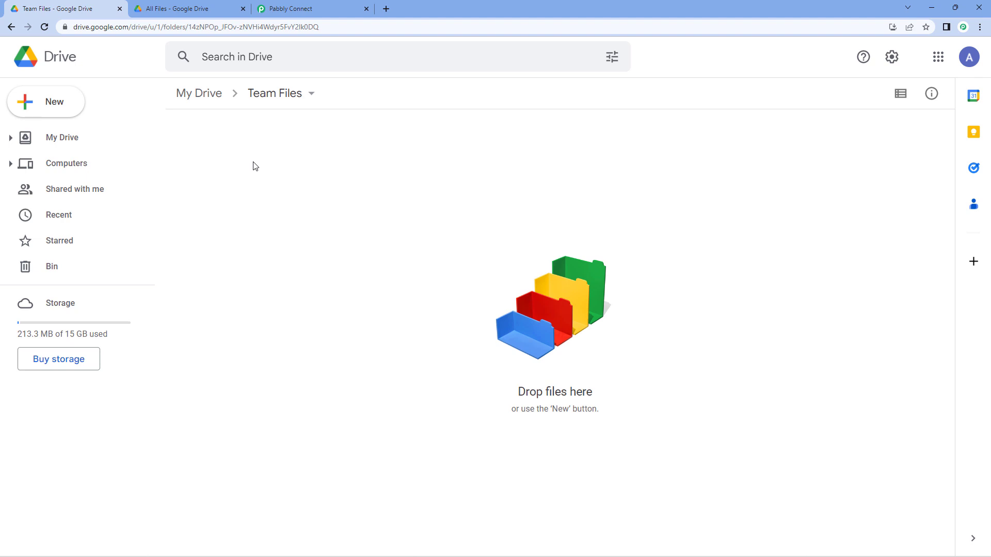
pyautogui.click(199, 8)
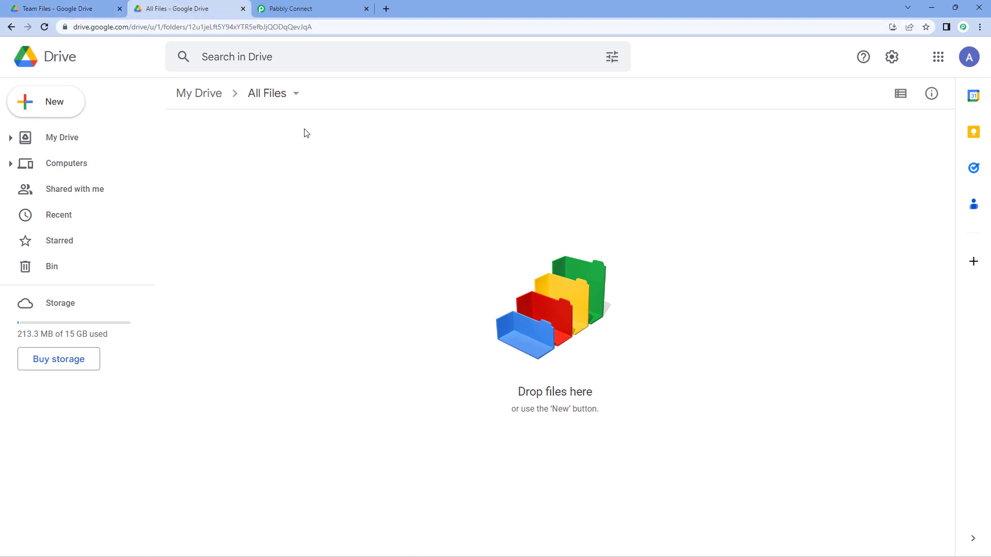
pyautogui.click(103, 7)
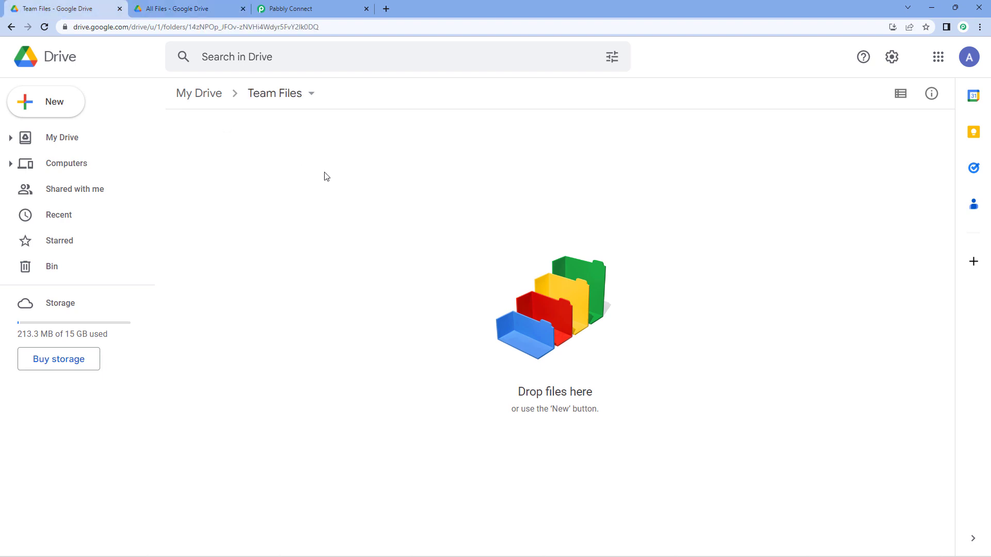
pyautogui.click(199, 7)
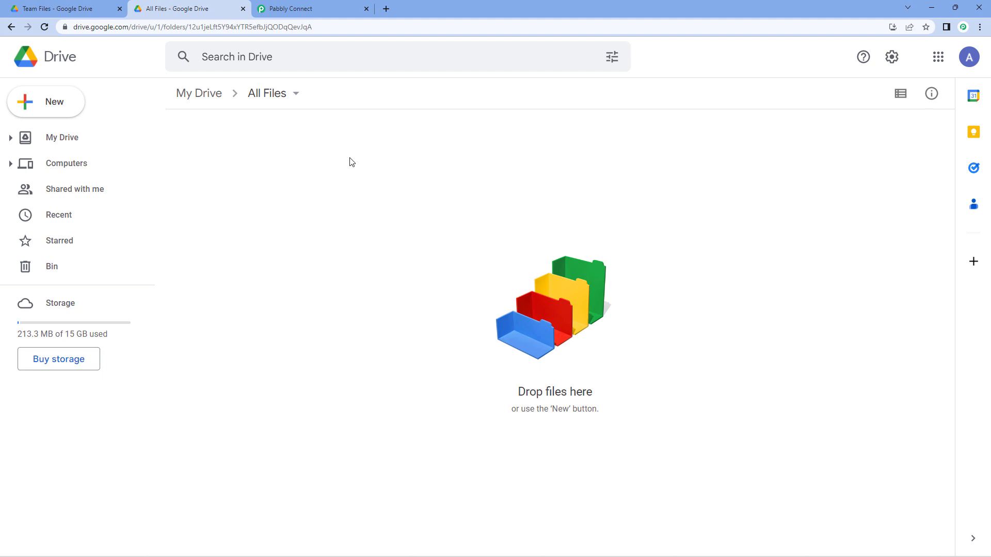
# Switch to Pabbly Connect, create a workflow named Google Drive Automation and expand its trigger step.
pyautogui.click(322, 7)
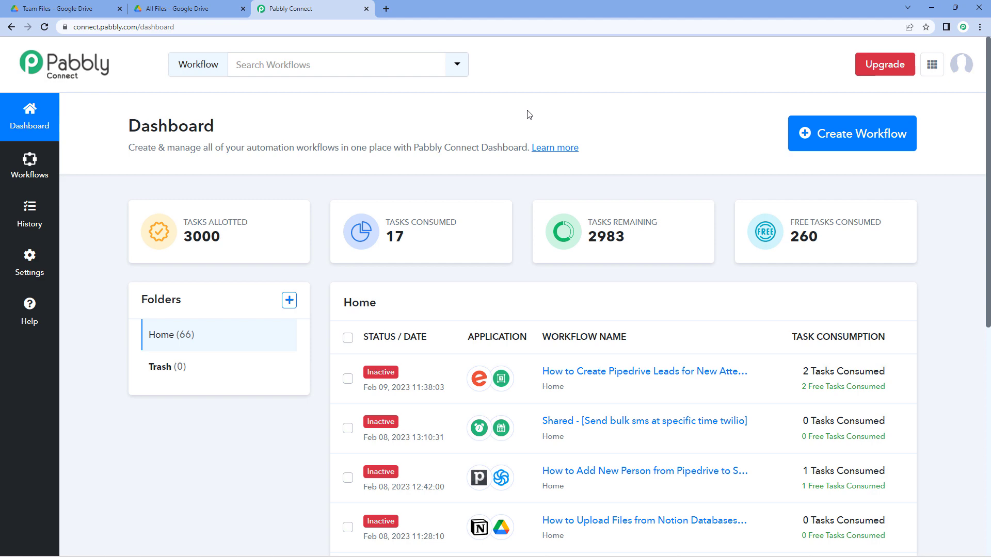
pyautogui.click(855, 138)
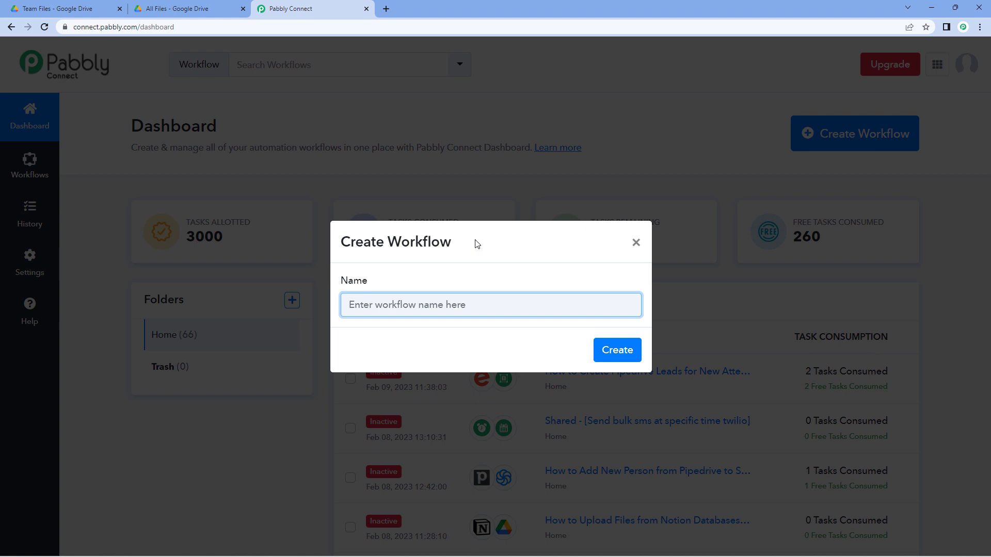
pyautogui.write('Google Dr')
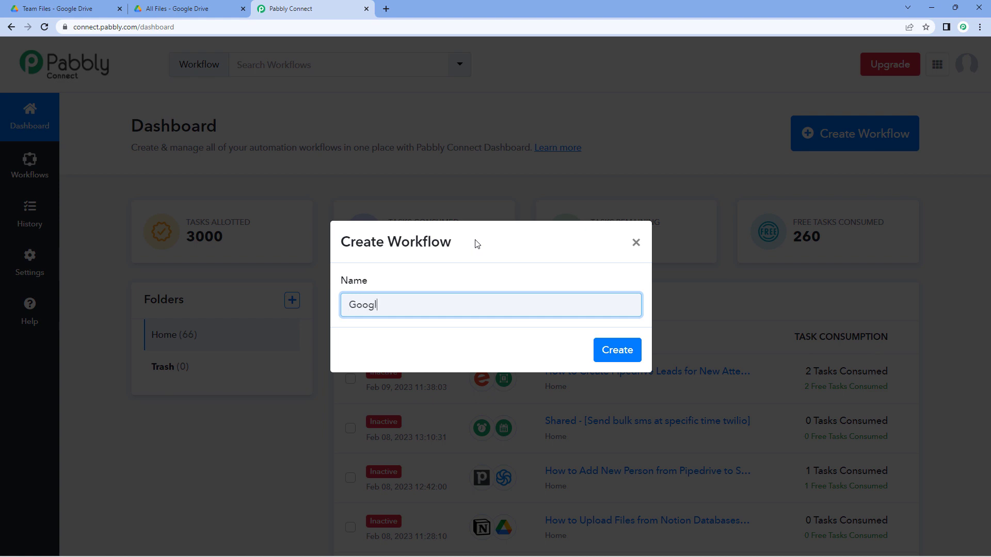
pyautogui.write('ive Autommatio')
pyautogui.press('BackSpace')
pyautogui.click(622, 349)
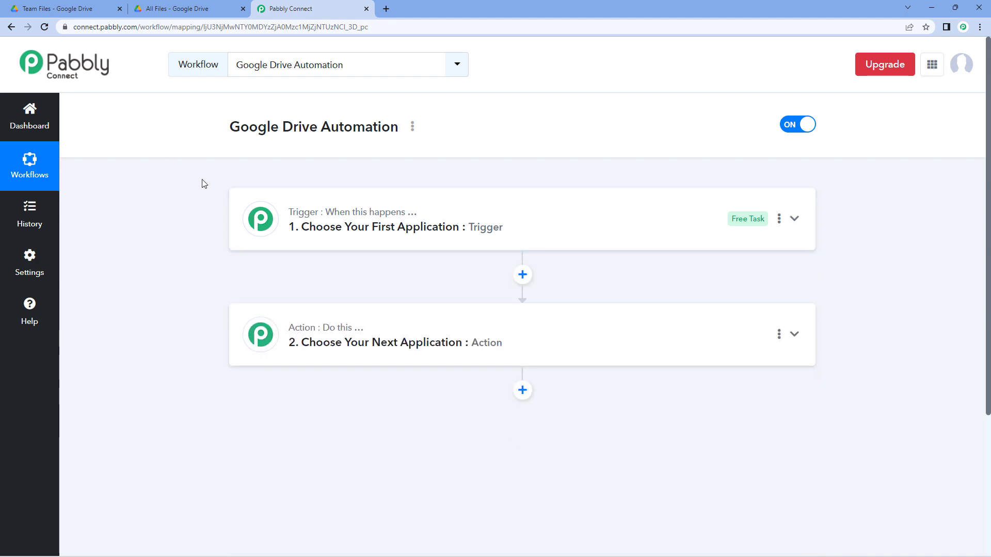
pyautogui.scroll(-1, 203, 184)
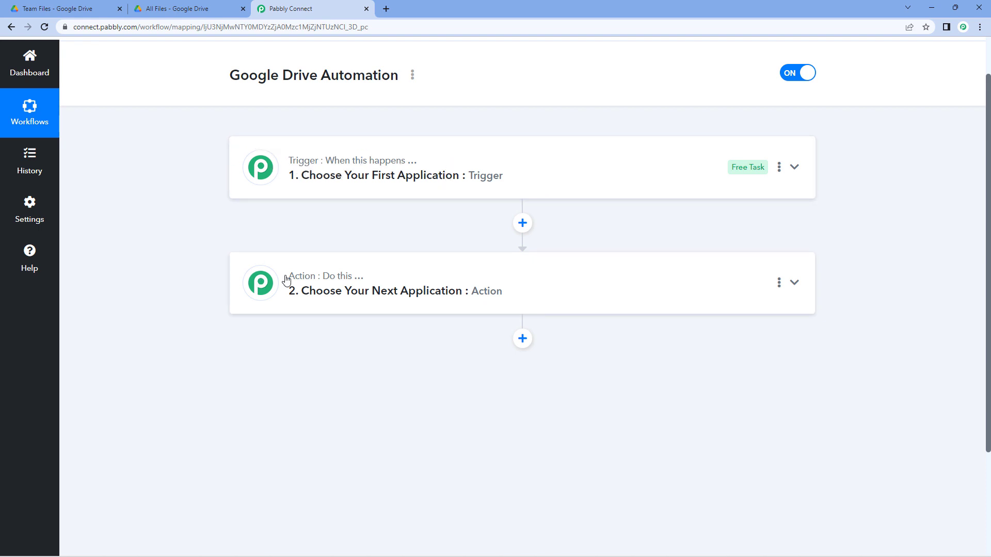
pyautogui.click(445, 159)
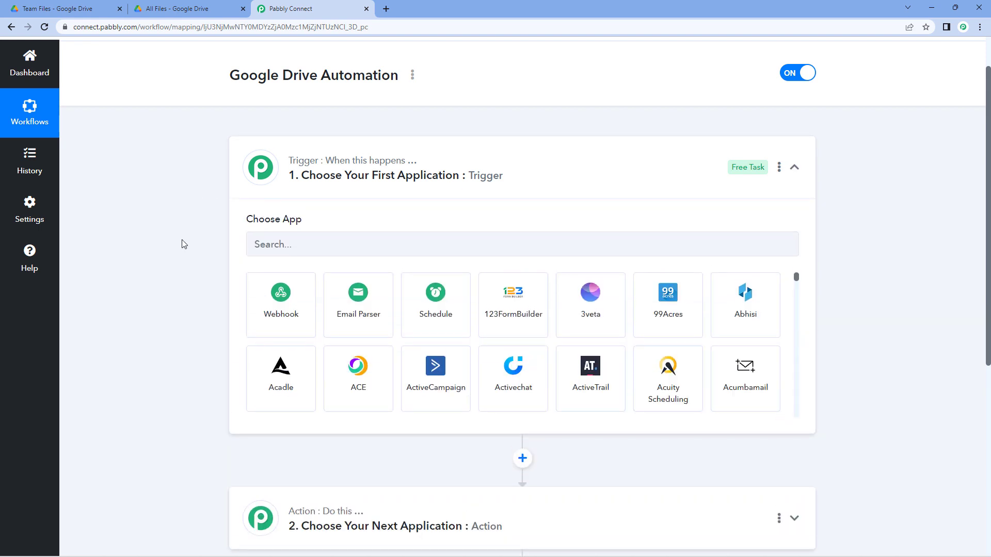
# Review the Team Files and All Files folders in Google Drive against the workflow's trigger and action steps in Pabbly Connect.
pyautogui.click(88, 6)
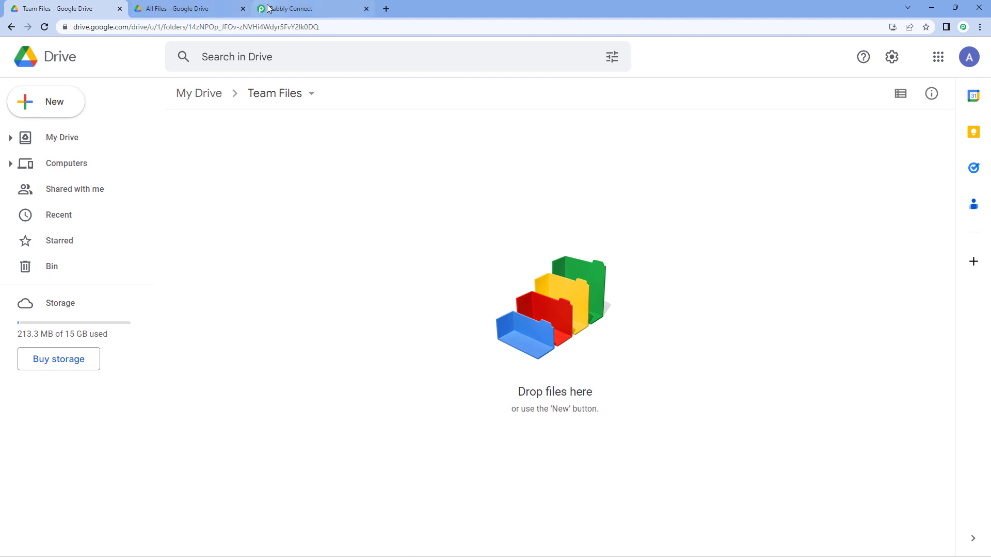
pyautogui.click(291, 8)
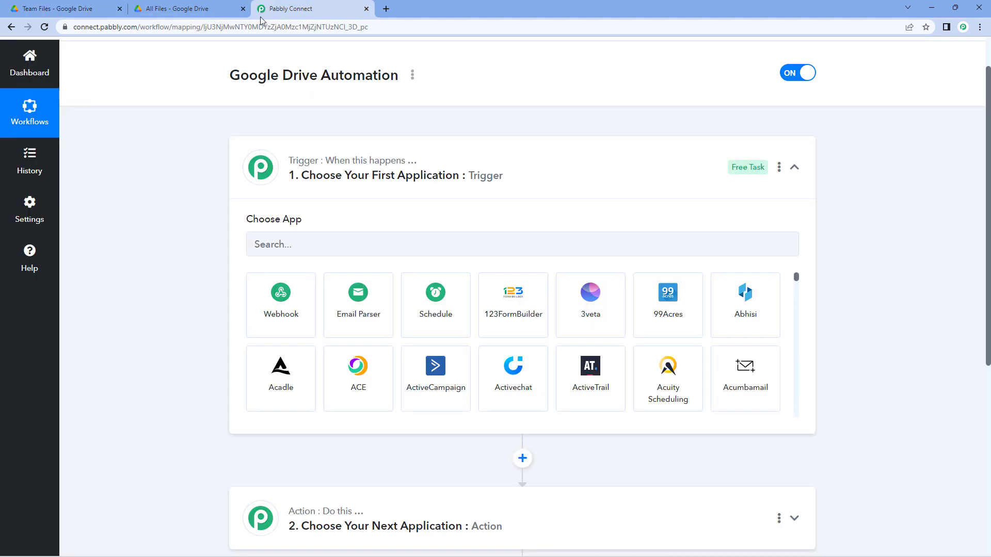
pyautogui.click(59, 6)
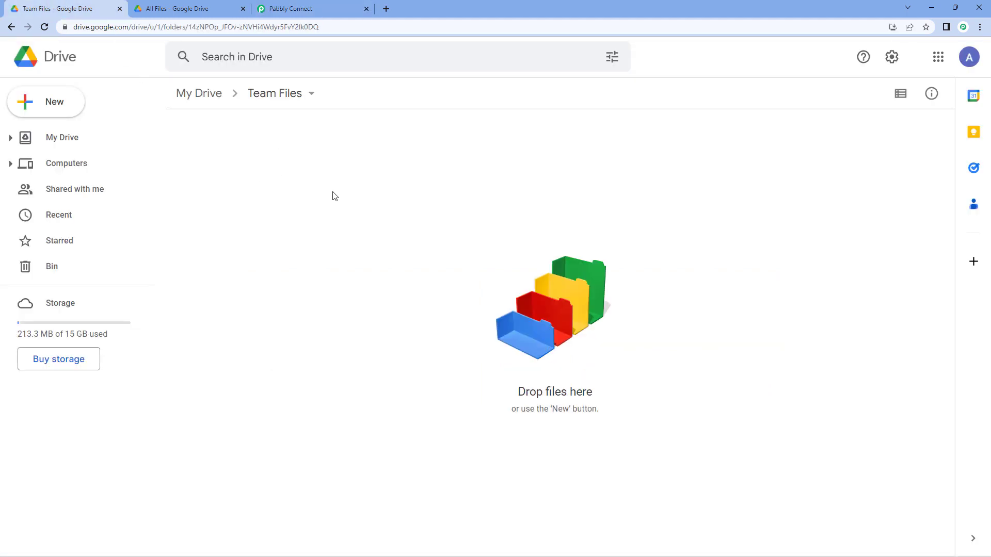
pyautogui.click(304, 9)
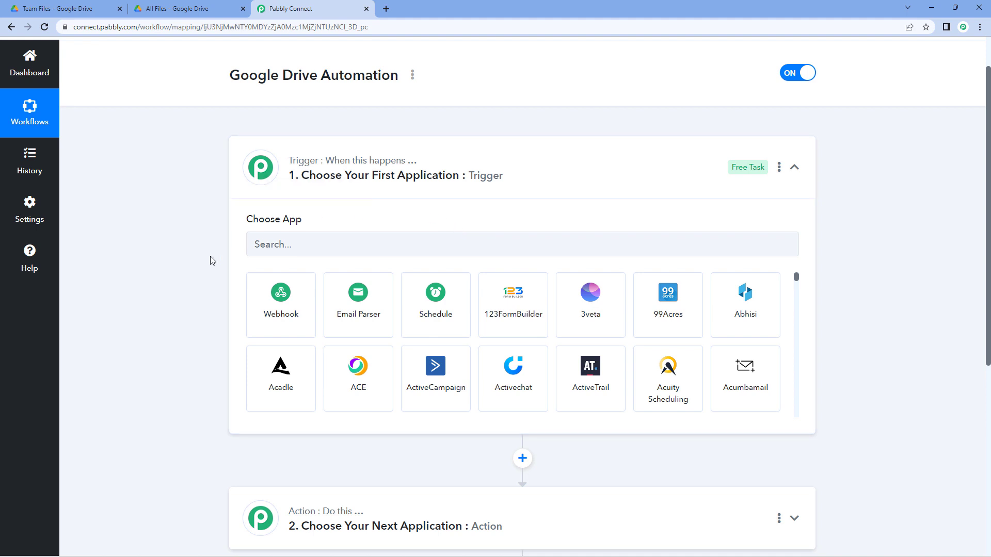
pyautogui.scroll(-3, 217, 258)
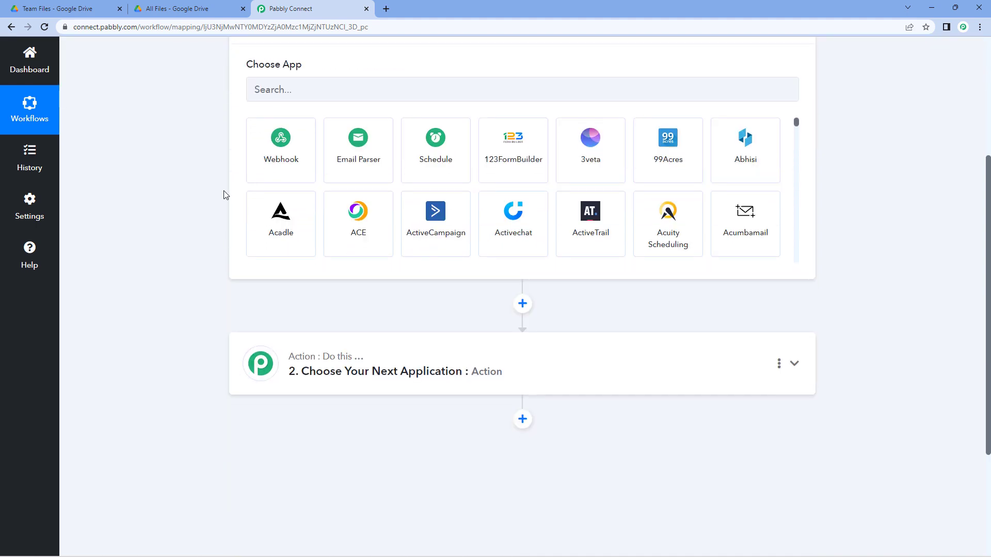
pyautogui.click(170, 9)
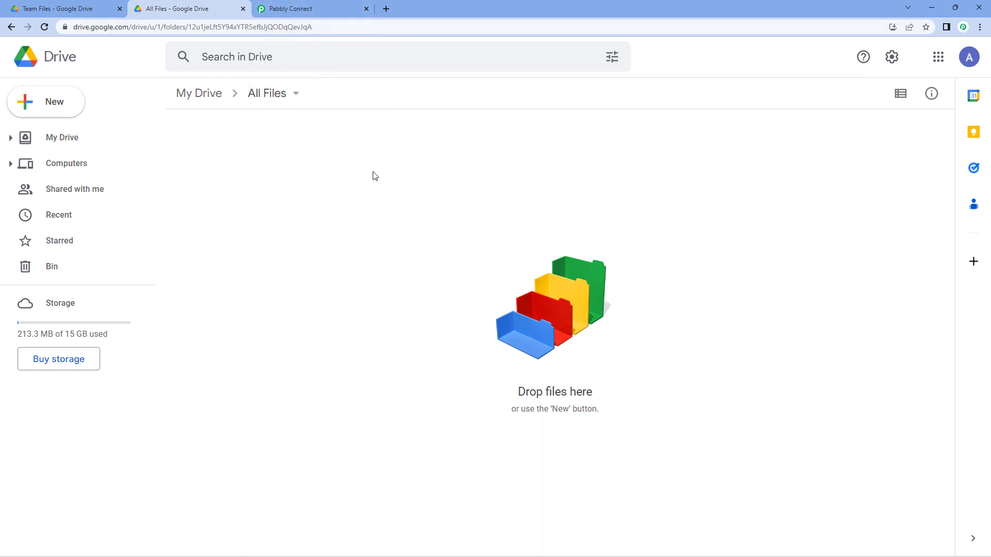
pyautogui.click(98, 8)
pyautogui.click(171, 9)
pyautogui.click(304, 8)
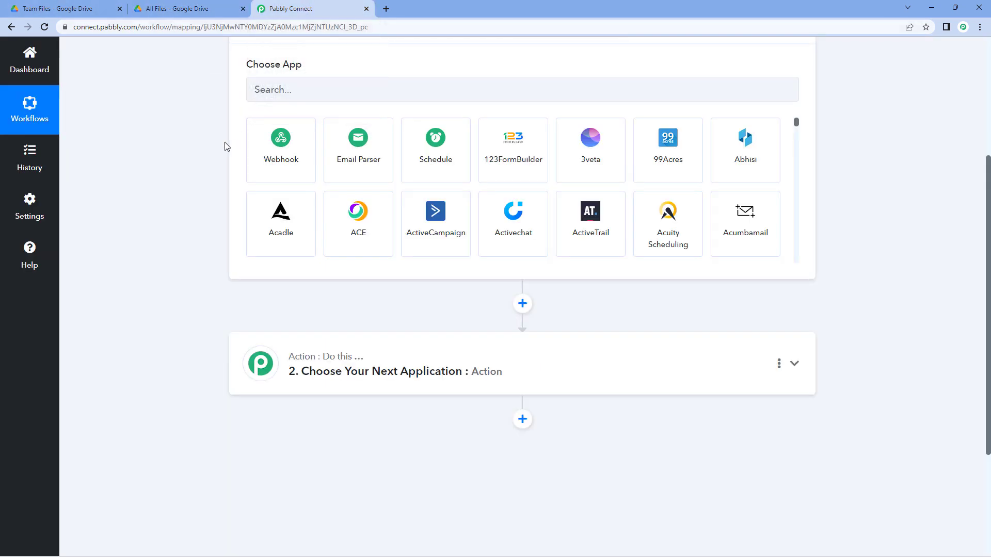
pyautogui.scroll(2, 226, 146)
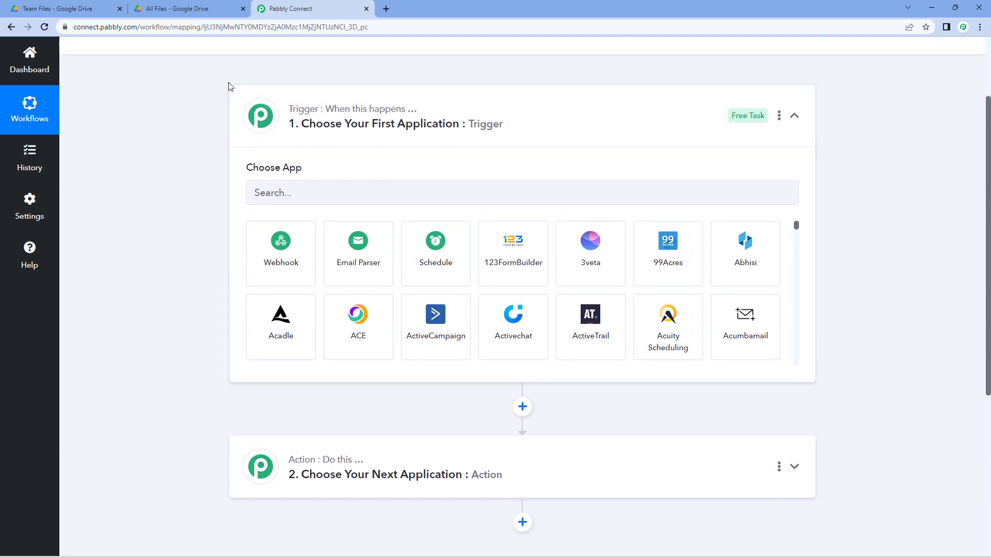
pyautogui.click(86, 4)
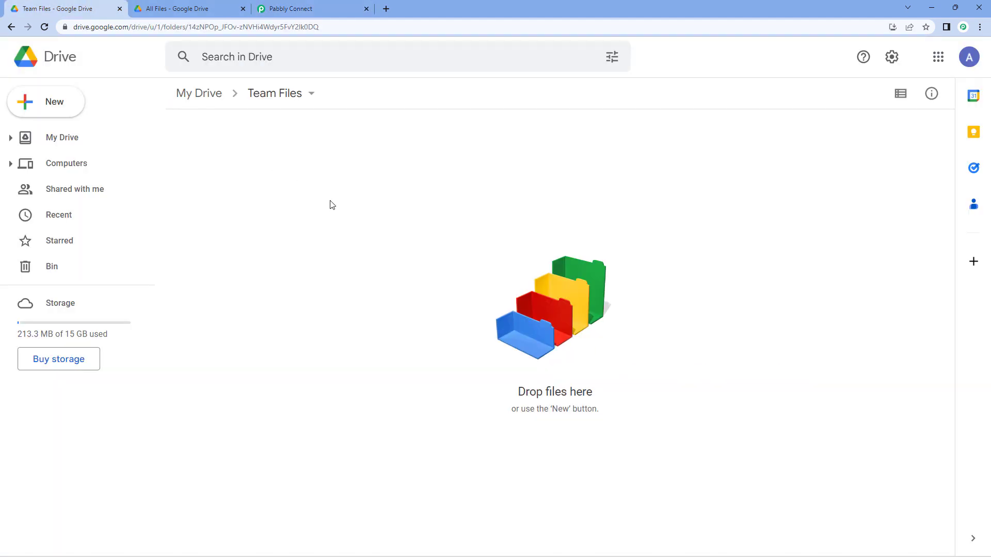
pyautogui.click(291, 8)
pyautogui.scroll(-3, 190, 215)
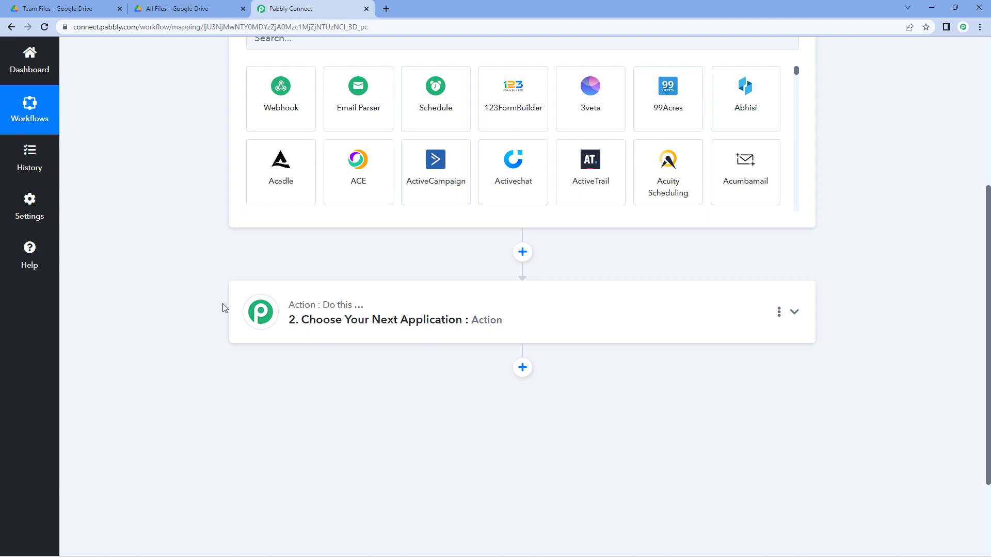
# Choose Google Drive as the workflow's trigger application.
pyautogui.scroll(4, 222, 305)
pyautogui.click(331, 245)
pyautogui.write('Google Drive')
pyautogui.click(295, 311)
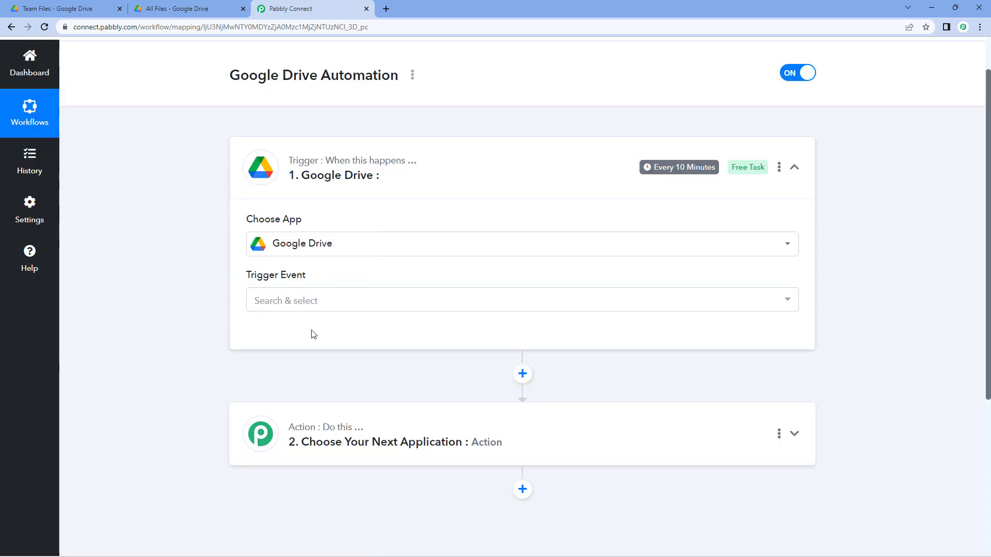
# Set the trigger event to New File in Specific Folder and check the Team Files folder in Google Drive.
pyautogui.click(338, 299)
pyautogui.scroll(-2, 206, 289)
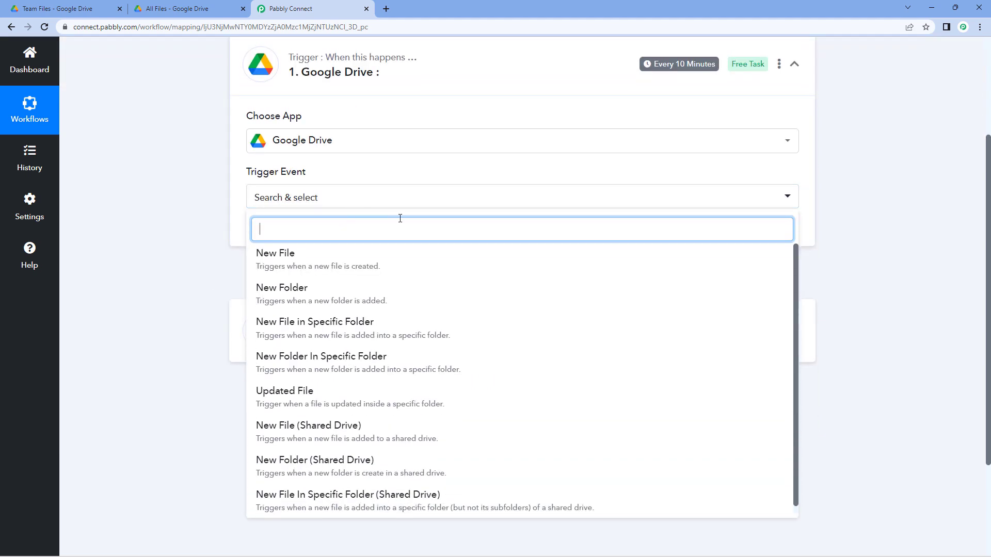
pyautogui.scroll(-1, 230, 225)
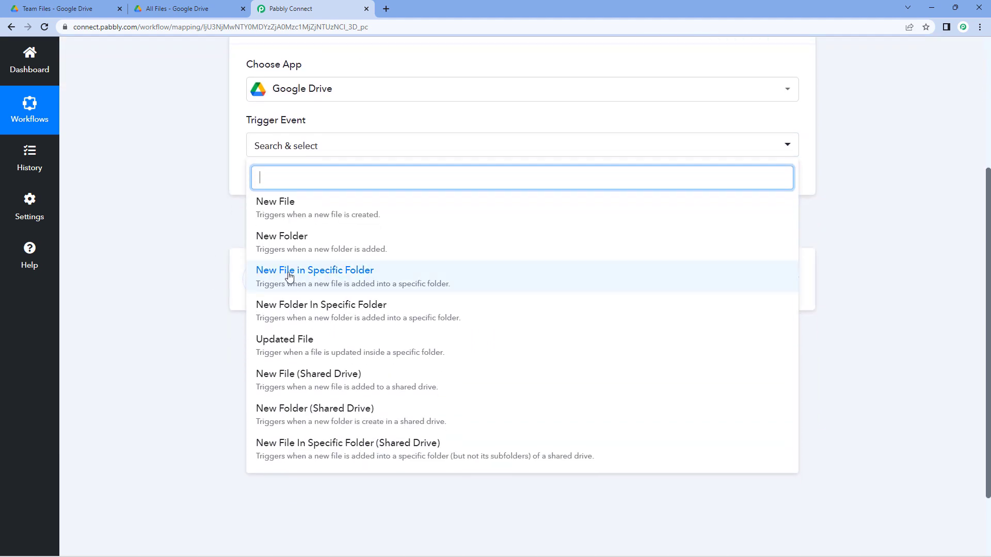
pyautogui.click(341, 274)
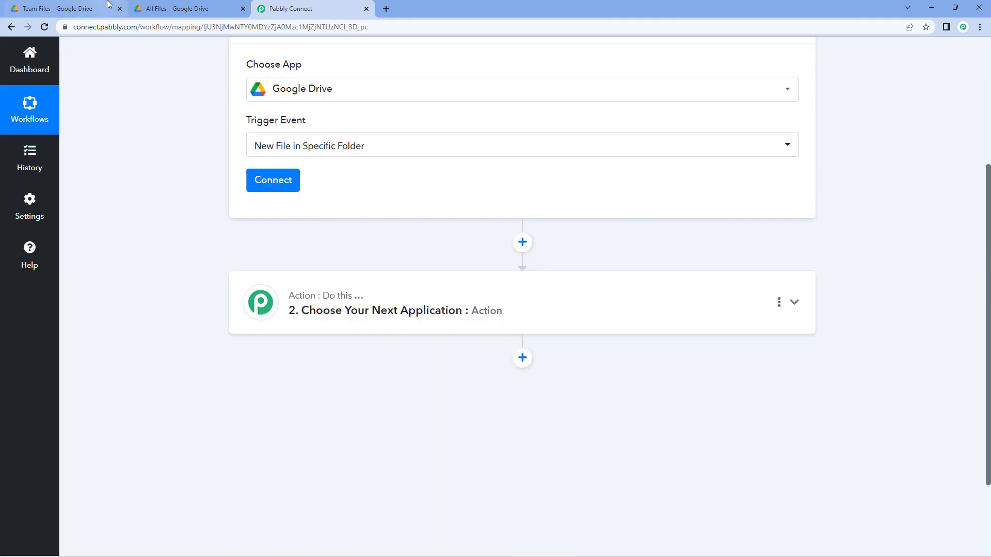
pyautogui.click(78, 8)
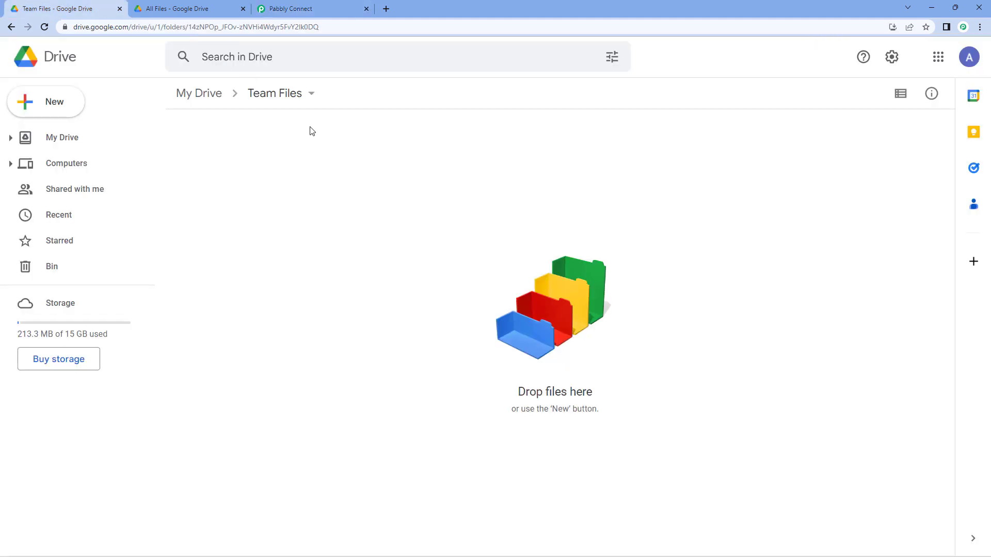
pyautogui.click(294, 8)
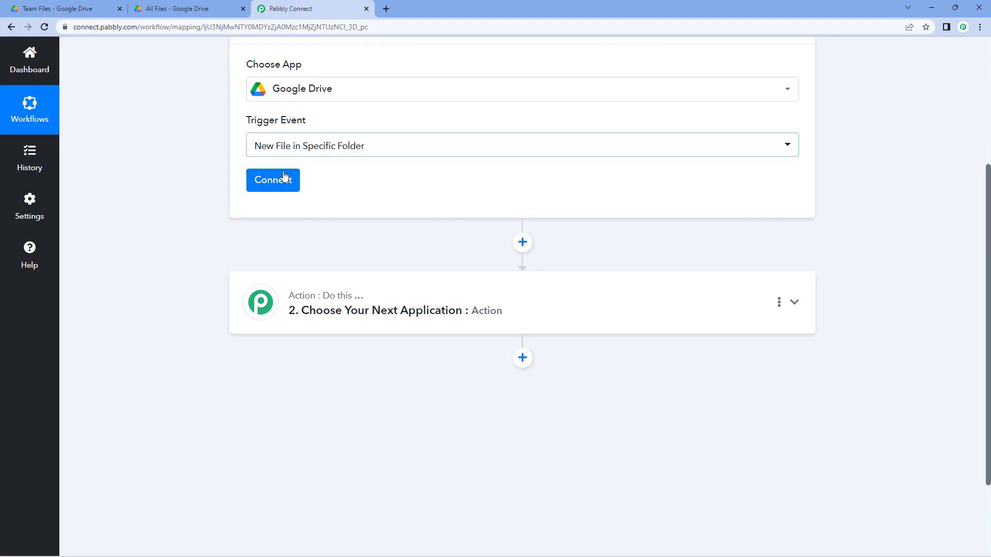
# Add a new Google Drive connection for the trigger and authorize Pabbly Connect Drive with a Google account.
pyautogui.click(293, 186)
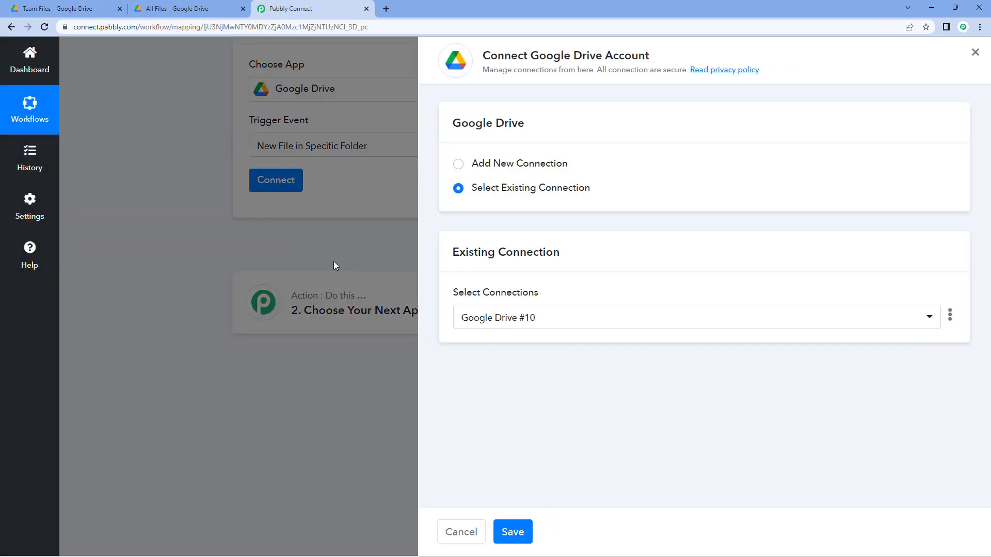
pyautogui.click(458, 164)
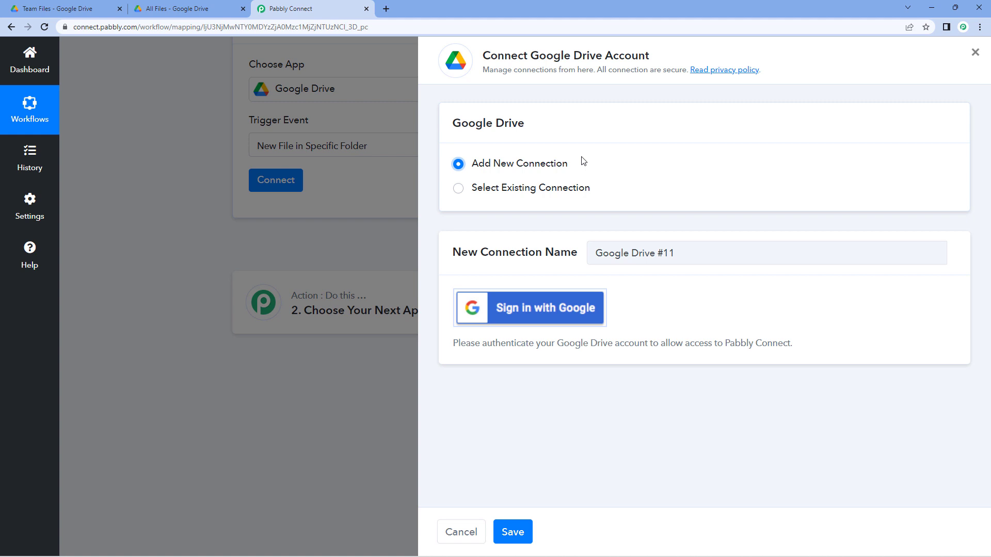
pyautogui.click(542, 309)
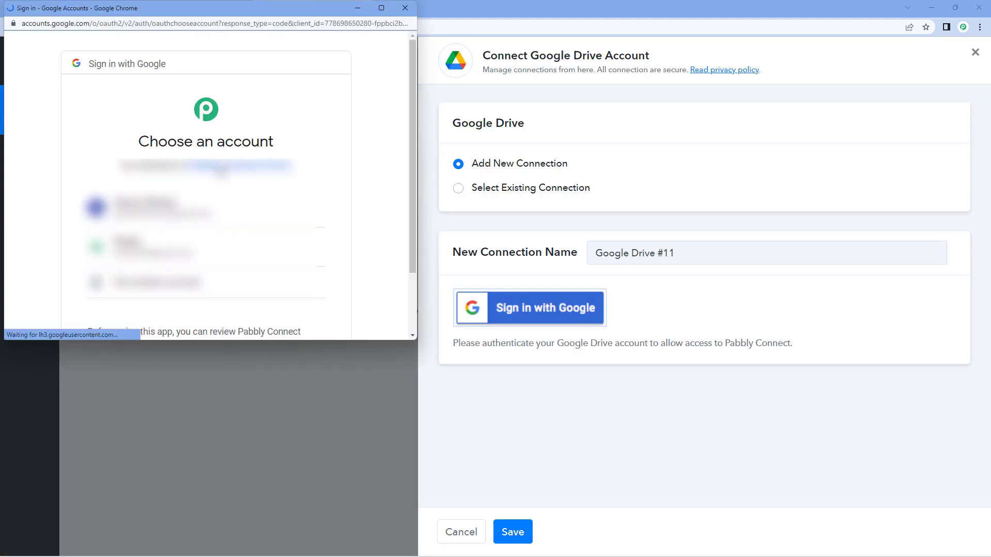
pyautogui.click(213, 237)
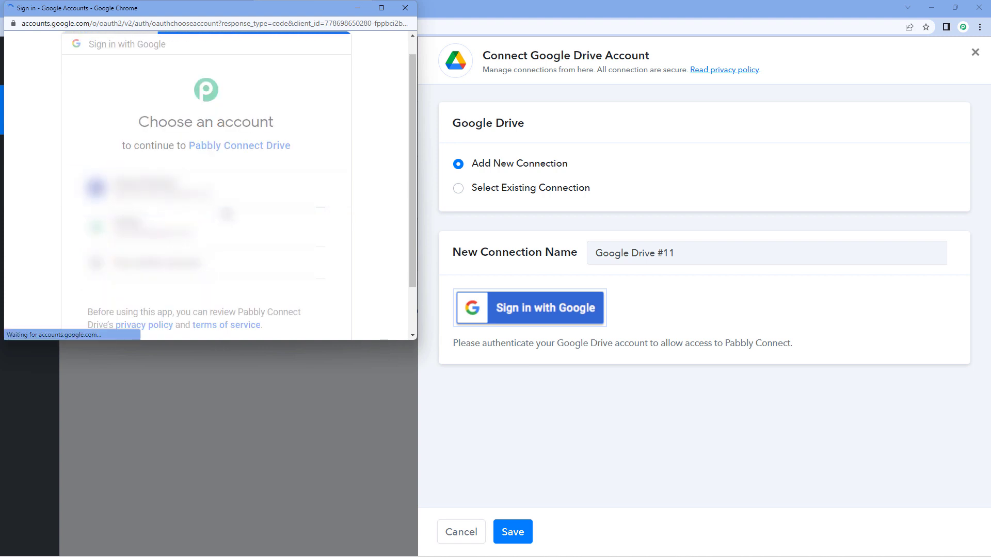
pyautogui.scroll(-5, 224, 212)
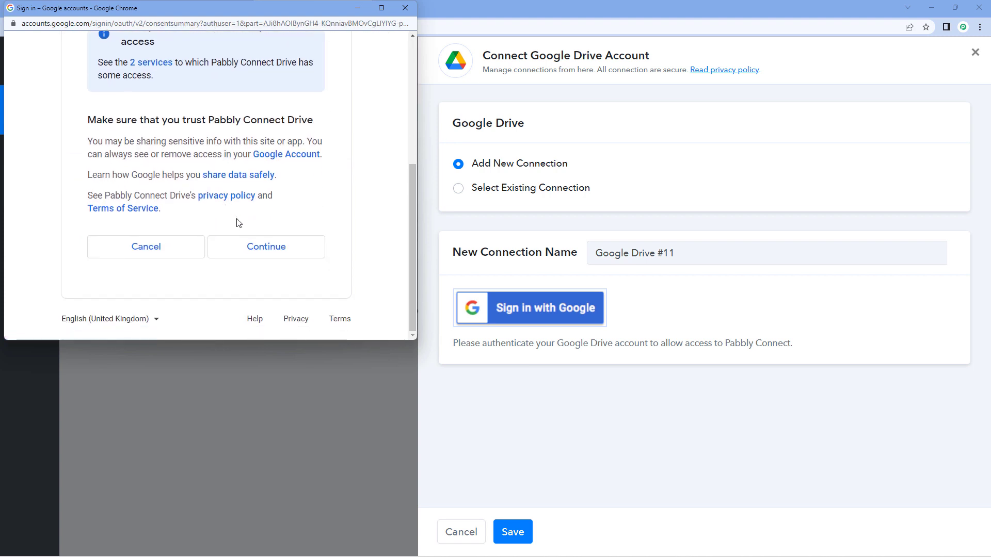
pyautogui.click(266, 247)
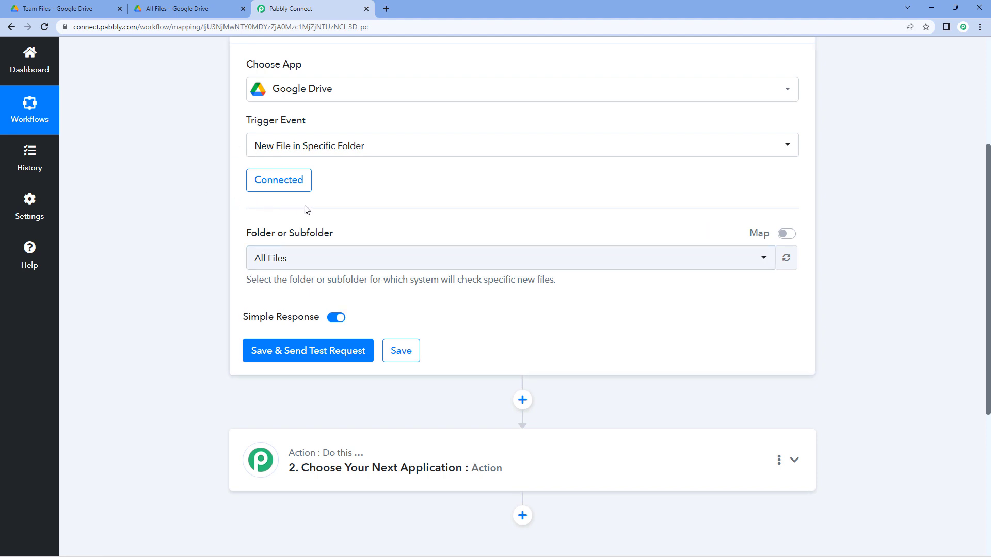
# Set the trigger's folder to Team Files and check that folder in Google Drive.
pyautogui.scroll(-1, 312, 214)
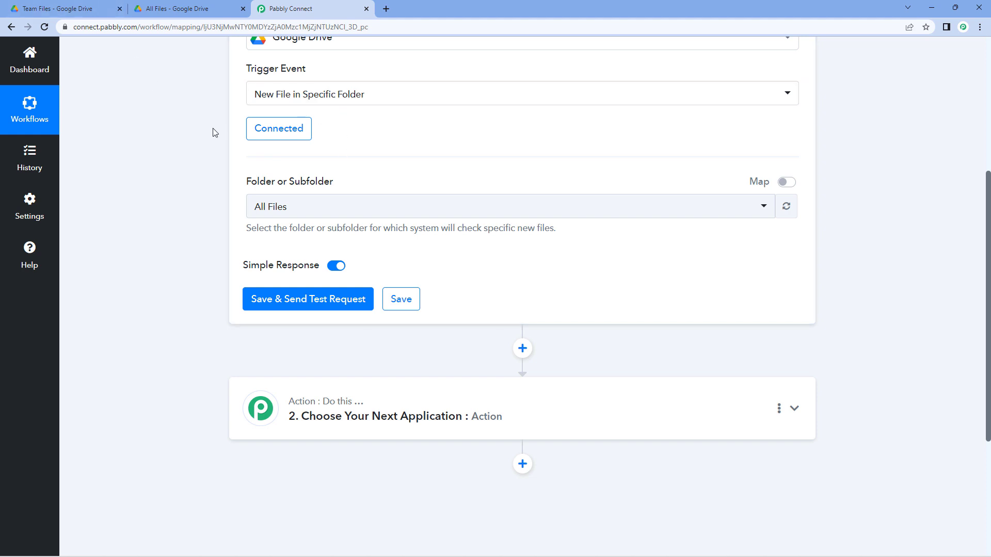
pyautogui.click(349, 207)
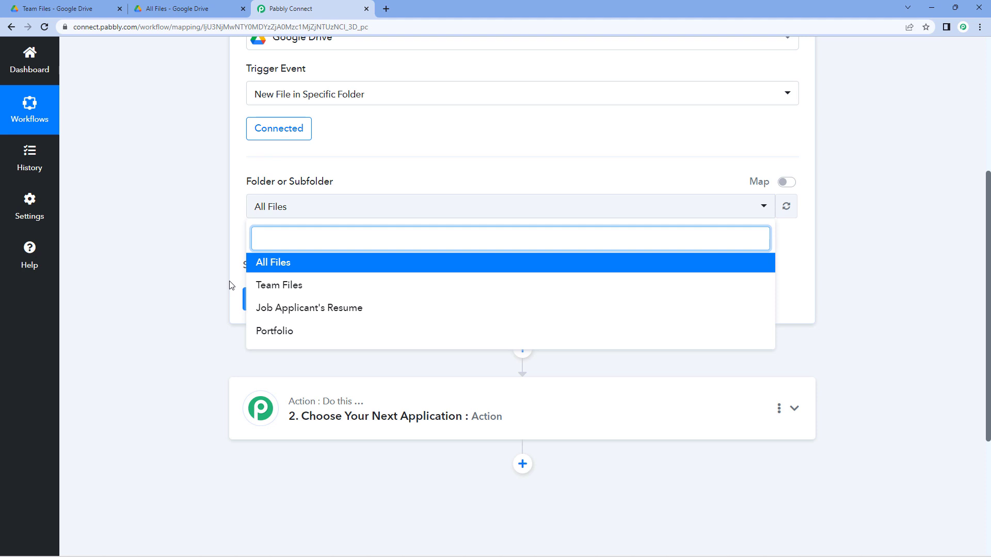
pyautogui.click(93, 9)
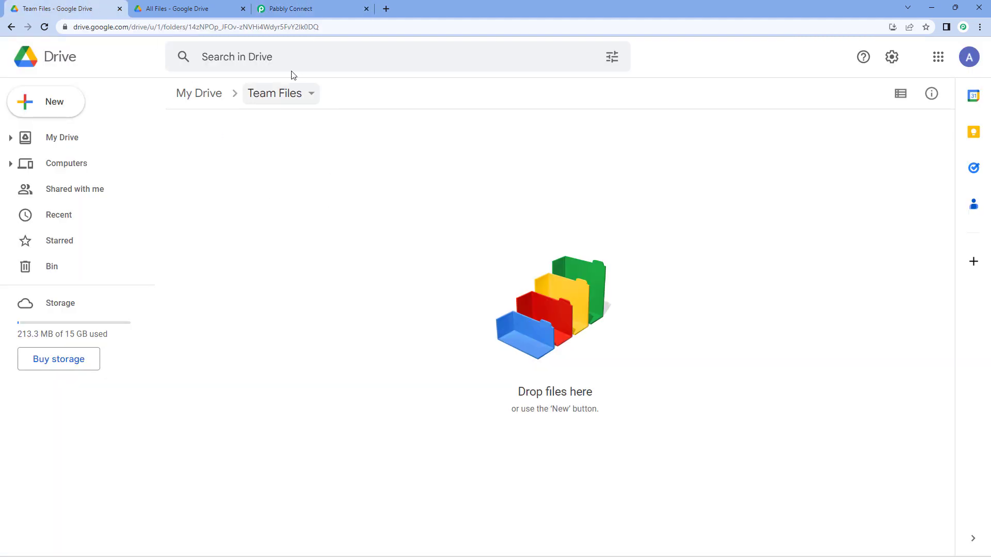
pyautogui.click(310, 9)
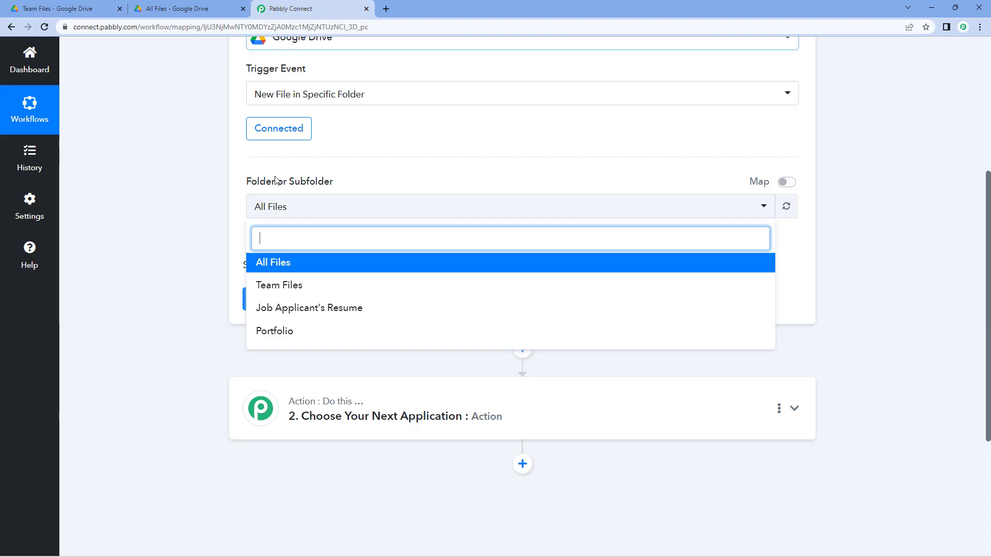
pyautogui.click(320, 287)
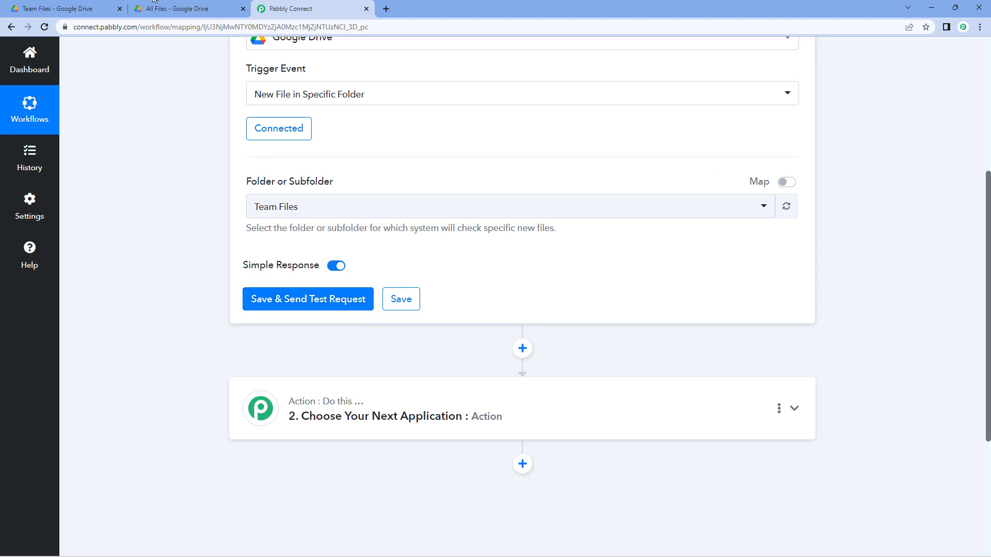
pyautogui.click(62, 8)
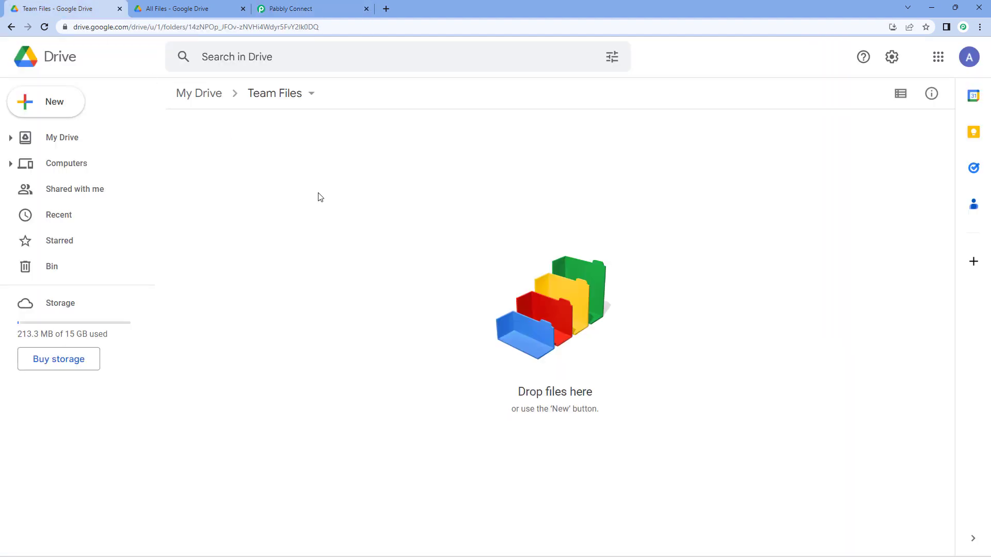
pyautogui.click(349, 6)
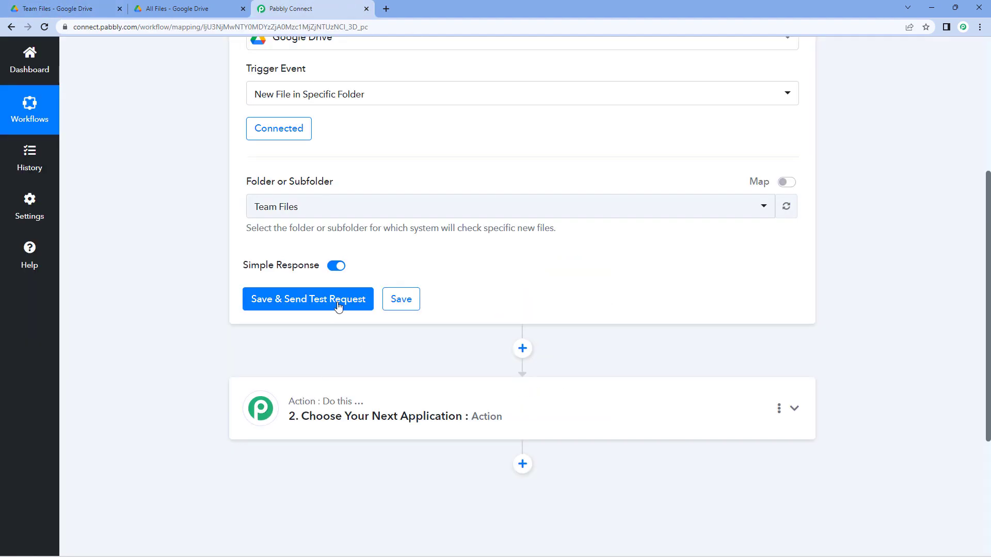
# In Google Drive, upload the Automation & Integration PDF from the Desktop to the Team Files folder.
pyautogui.click(28, 5)
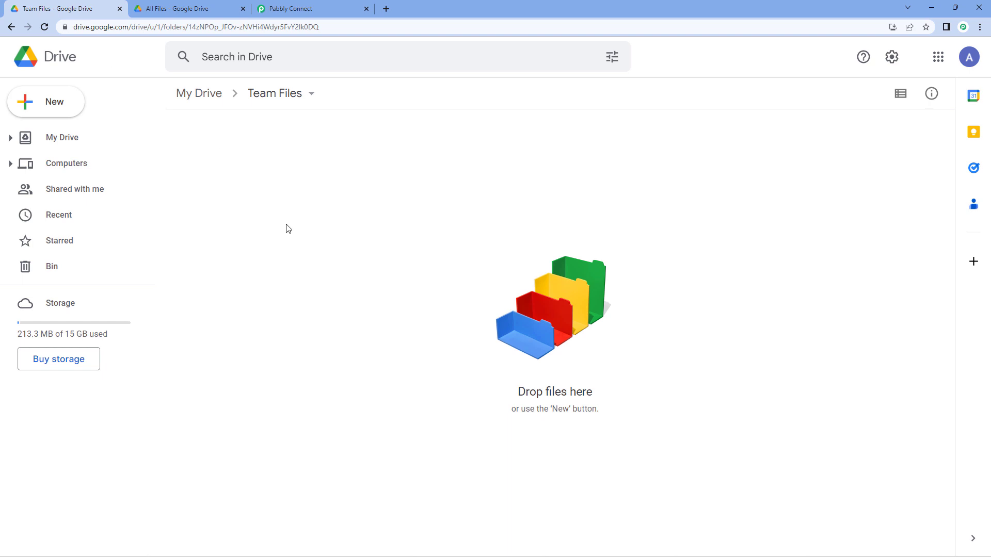
pyautogui.click(73, 106)
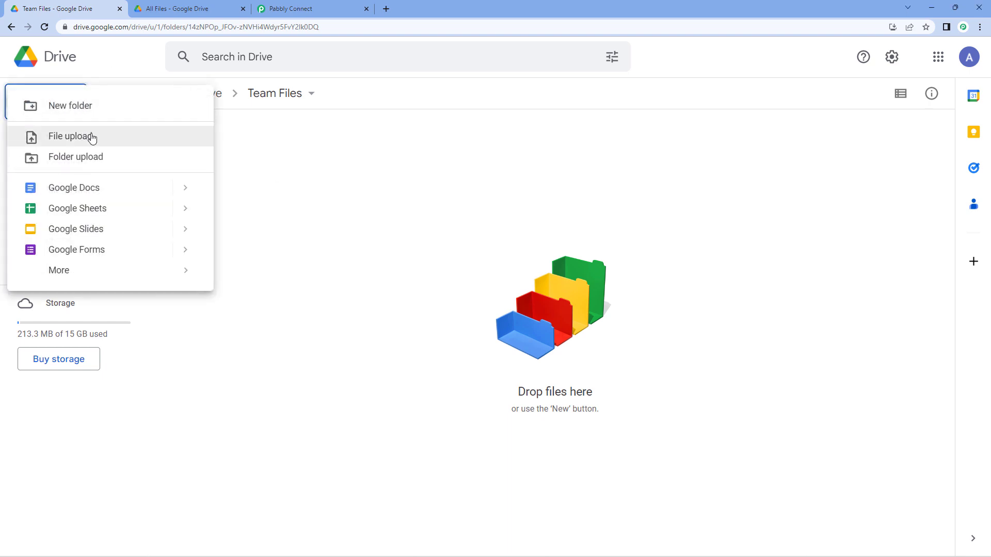
pyautogui.click(92, 135)
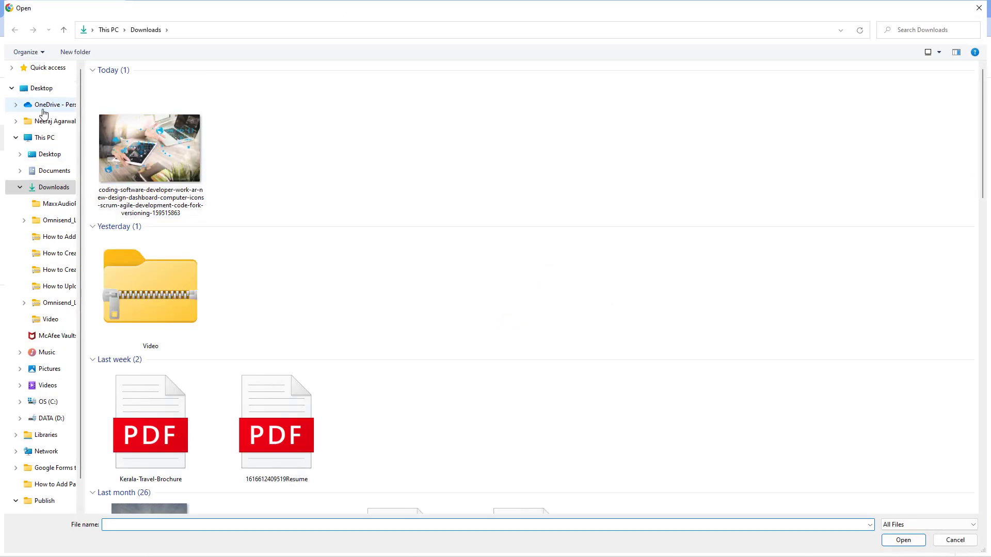
pyautogui.click(53, 151)
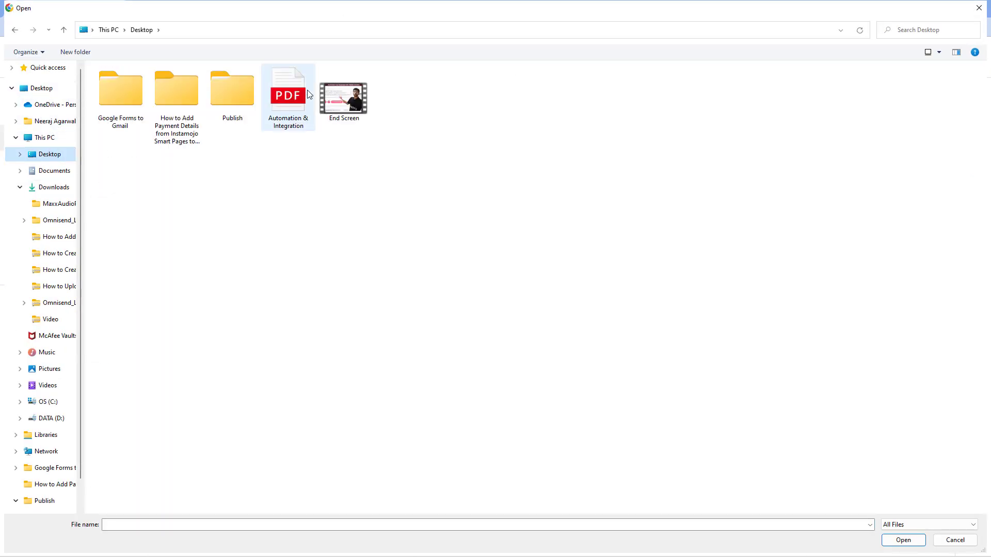
pyautogui.click(278, 106)
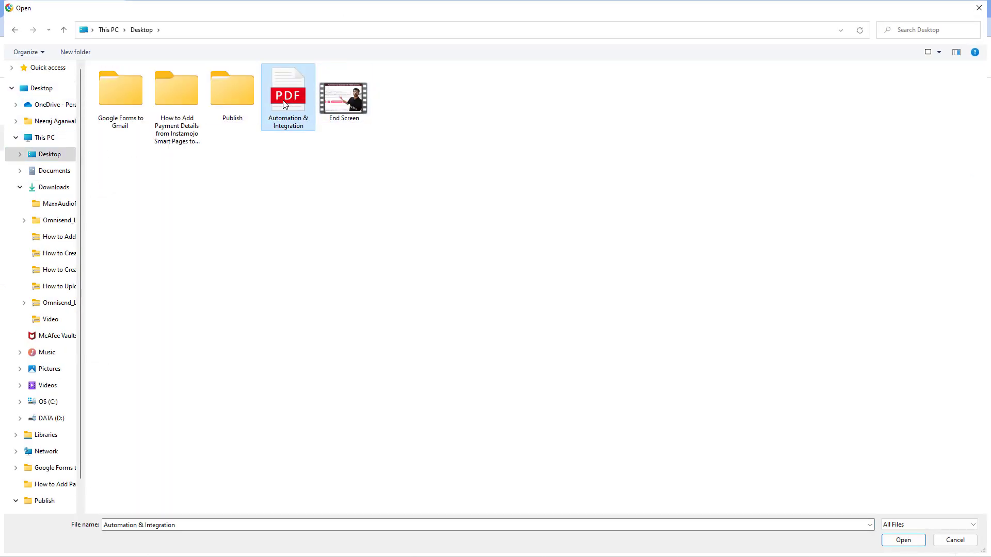
pyautogui.click(907, 539)
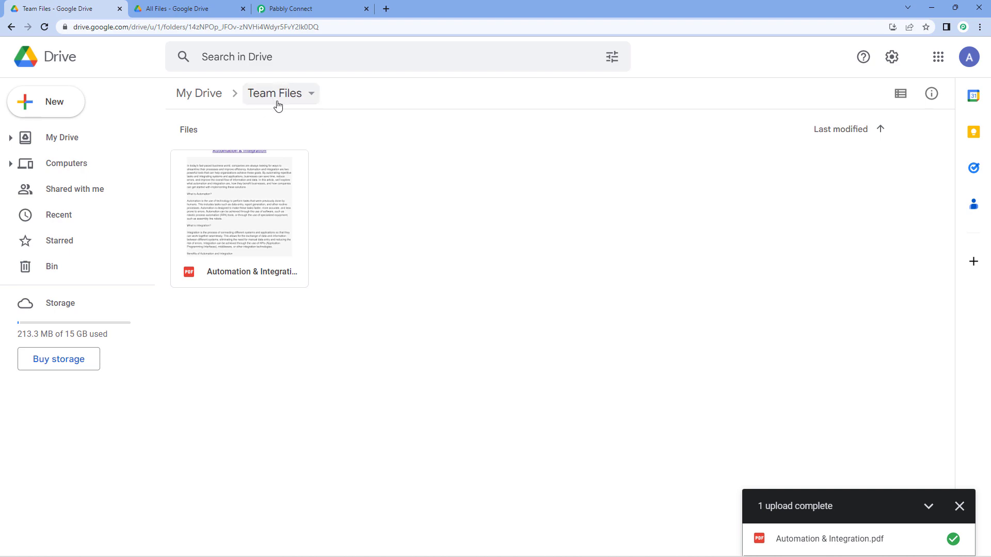
# Preview the uploaded Automation & Integration PDF, close the preview and deselect the file.
pyautogui.click(260, 176)
pyautogui.doubleClick(259, 179)
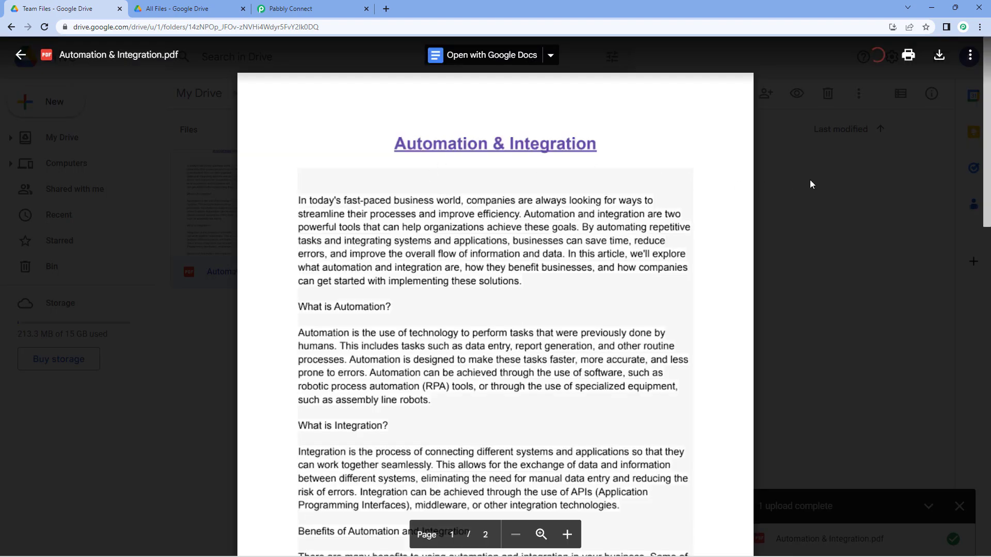
pyautogui.click(17, 57)
pyautogui.click(387, 175)
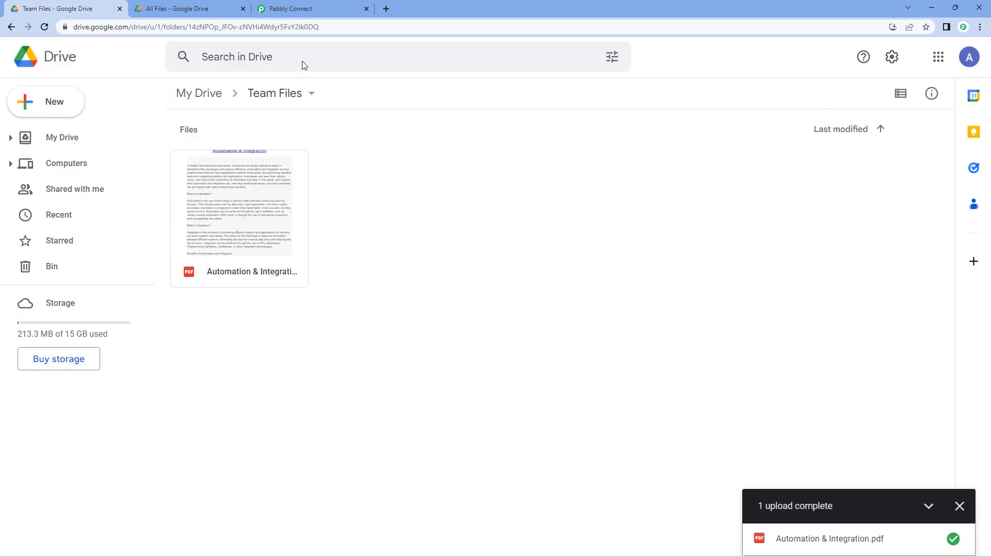
# In Pabbly Connect, save the Google Drive trigger and send a test request, checking the uploaded file in Team Files.
pyautogui.click(296, 4)
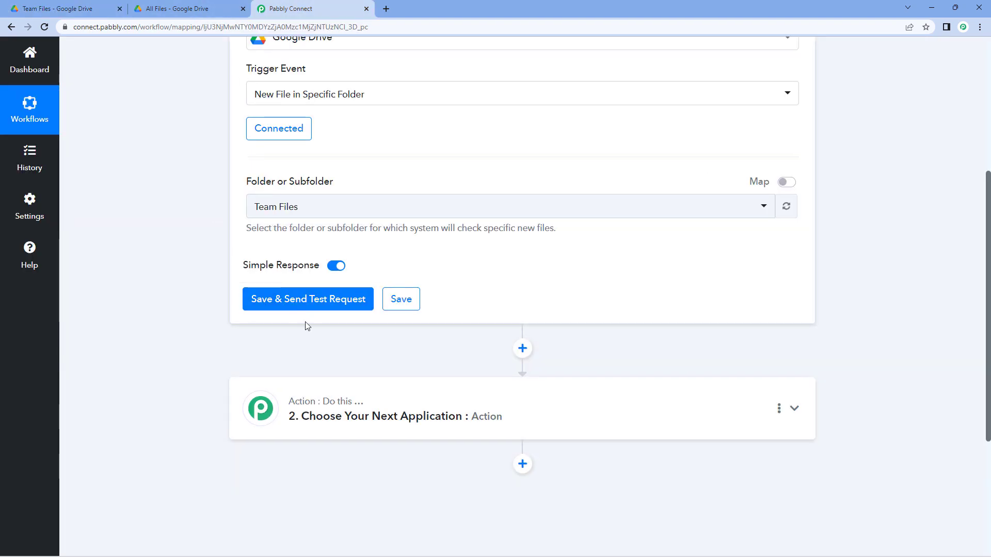
pyautogui.click(304, 300)
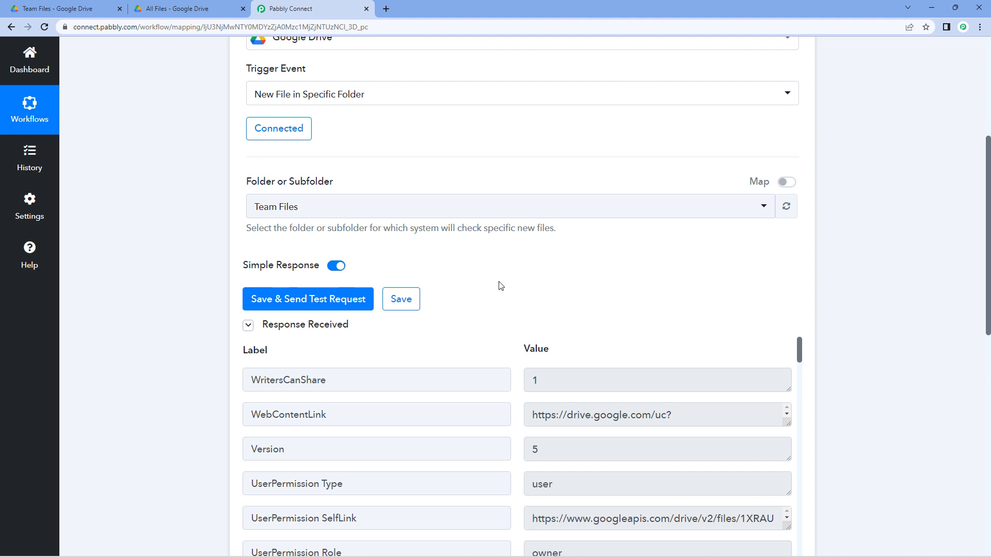
pyautogui.click(67, 9)
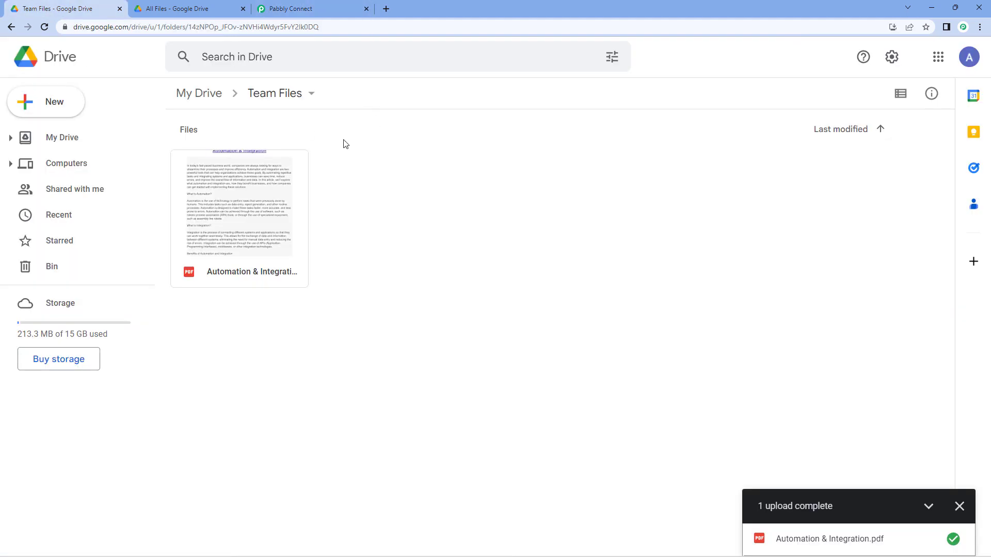
pyautogui.click(282, 8)
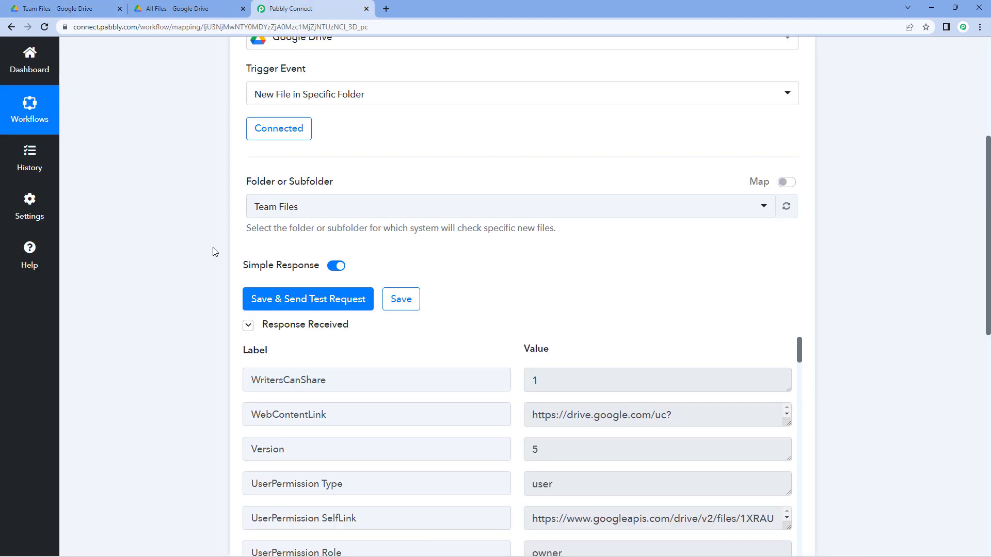
# Enlarge the WebContentLink and UserPermission SelfLink values in the trigger response to read the full links.
pyautogui.scroll(-5, 215, 252)
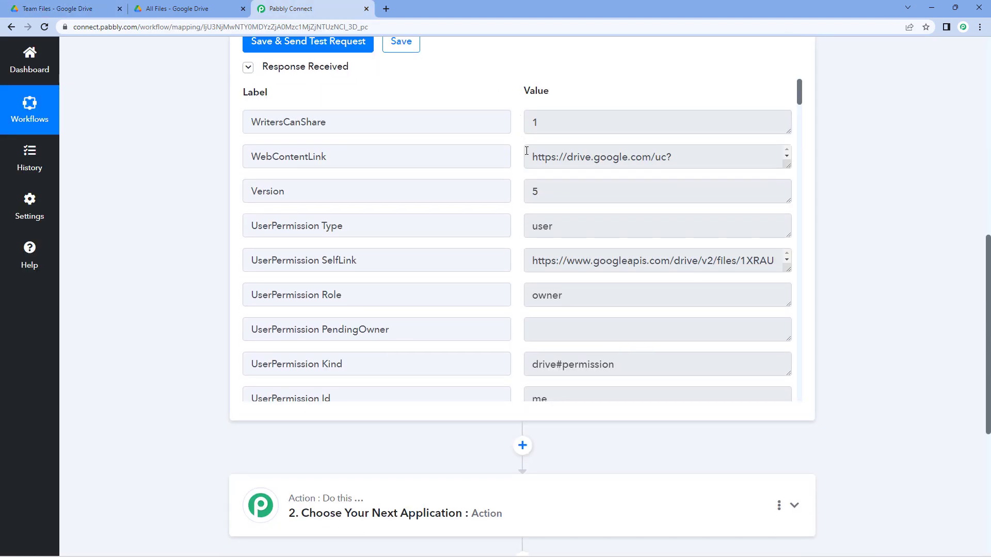
pyautogui.click(713, 157)
pyautogui.moveTo(787, 166); pyautogui.dragTo(786, 198)
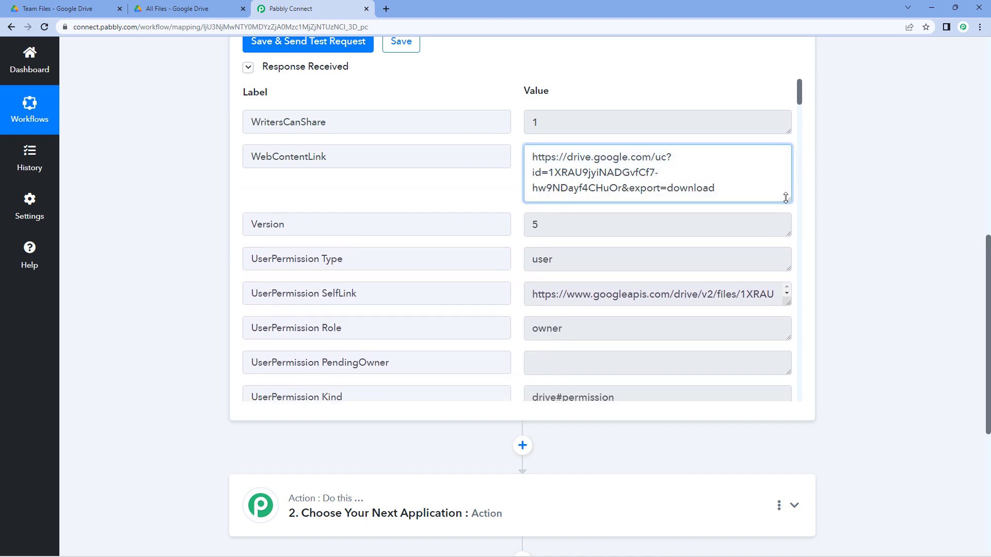
pyautogui.scroll(-2, 489, 193)
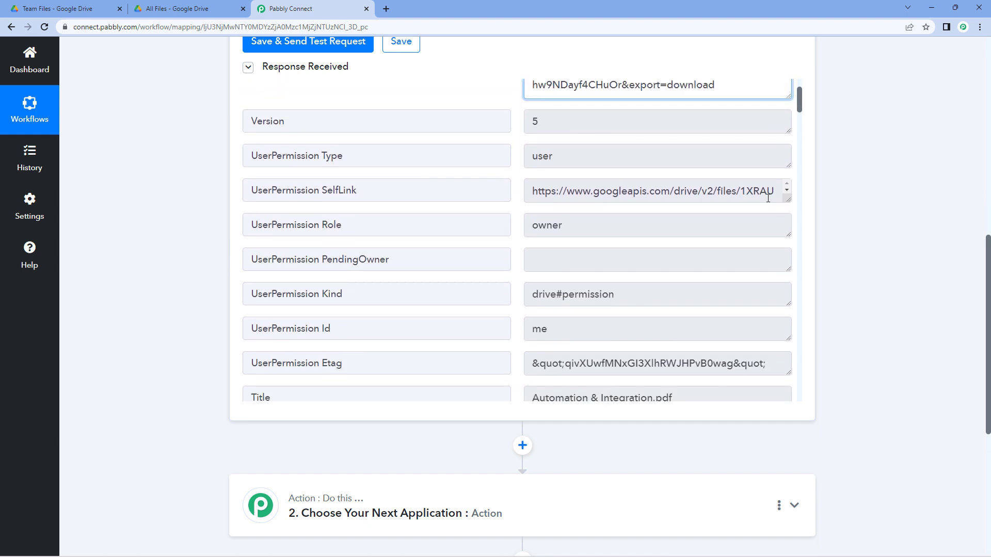
pyautogui.moveTo(786, 201); pyautogui.dragTo(787, 246)
pyautogui.scroll(-3, 496, 210)
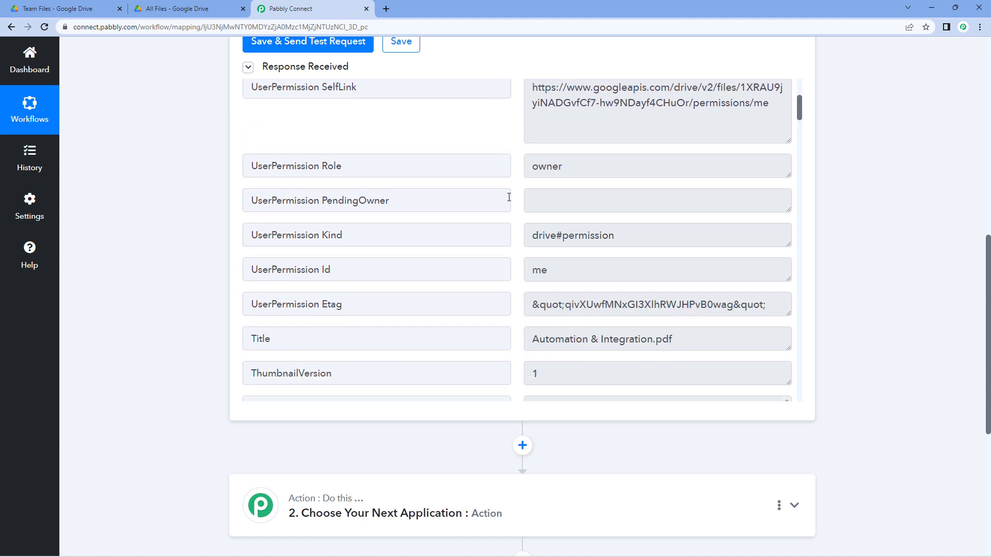
# Compare the Title value in the trigger response with the uploaded file's name in the Team Files folder.
pyautogui.scroll(-1, 511, 217)
pyautogui.click(666, 236)
pyautogui.moveTo(671, 236); pyautogui.dragTo(649, 238)
pyautogui.click(518, 207)
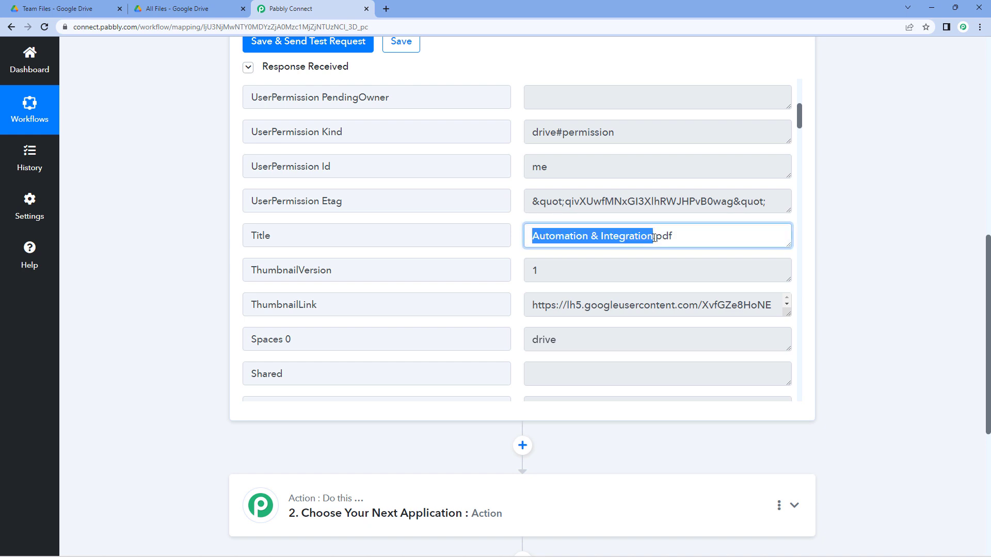
pyautogui.click(93, 9)
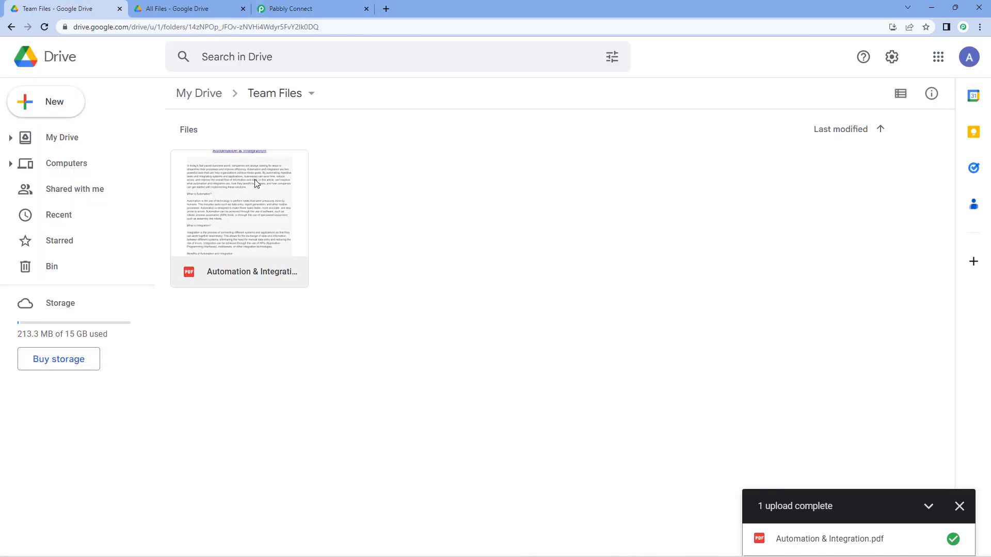
pyautogui.click(289, 8)
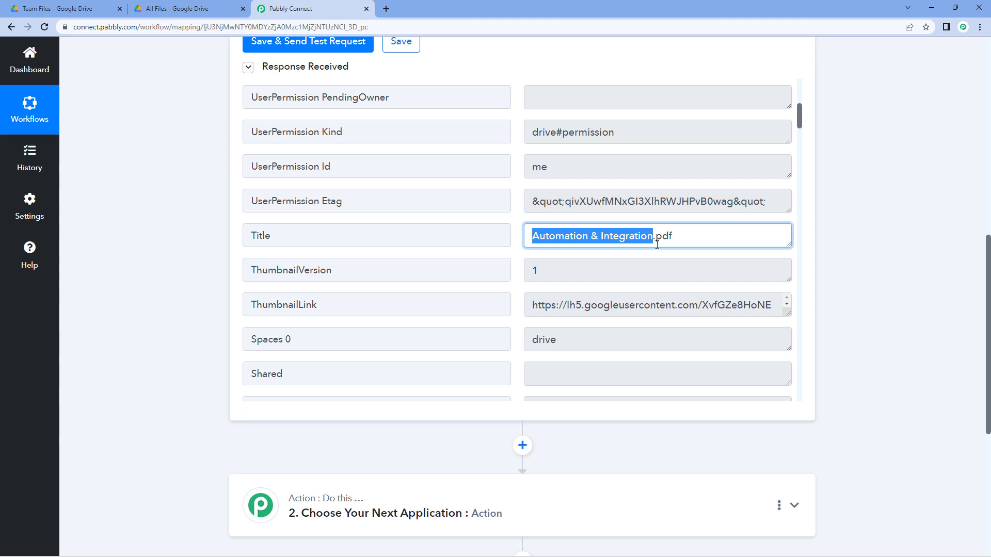
pyautogui.click(705, 237)
pyautogui.moveTo(705, 236); pyautogui.dragTo(516, 239)
pyautogui.click(516, 239)
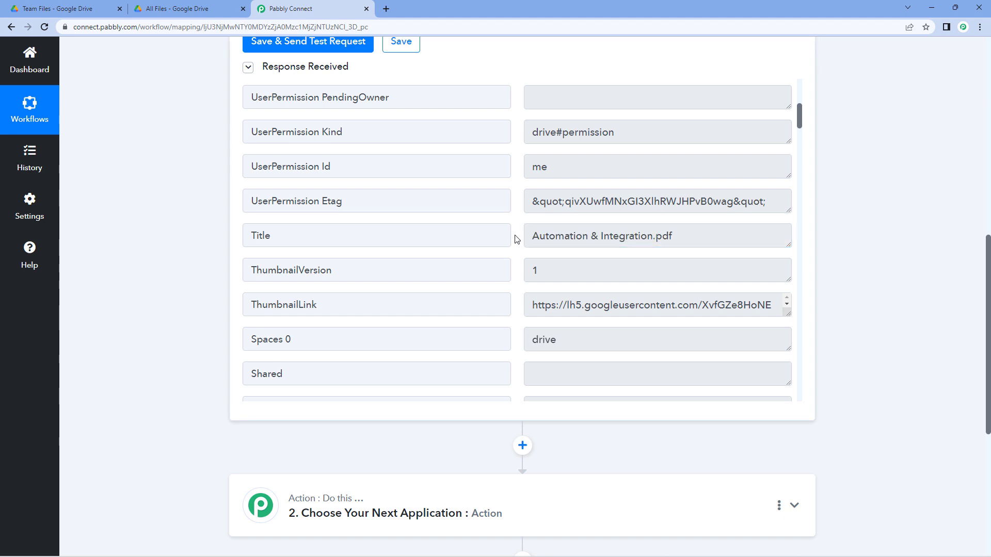
# Examine the remaining fields of the trigger response, from the thumbnail link to the capabilities, and return to its beginning.
pyautogui.scroll(-2, 642, 222)
pyautogui.scroll(-8, 550, 223)
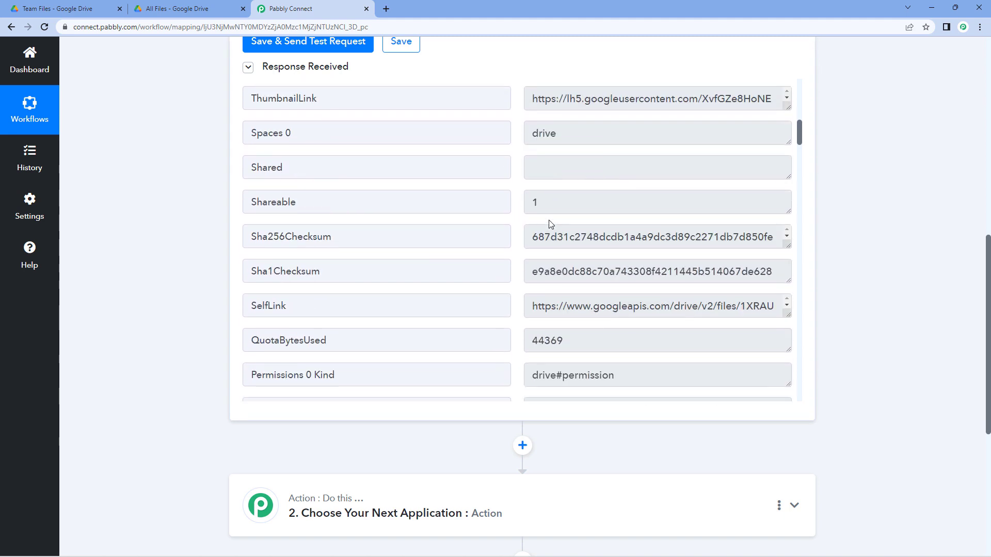
pyautogui.scroll(-8, 516, 234)
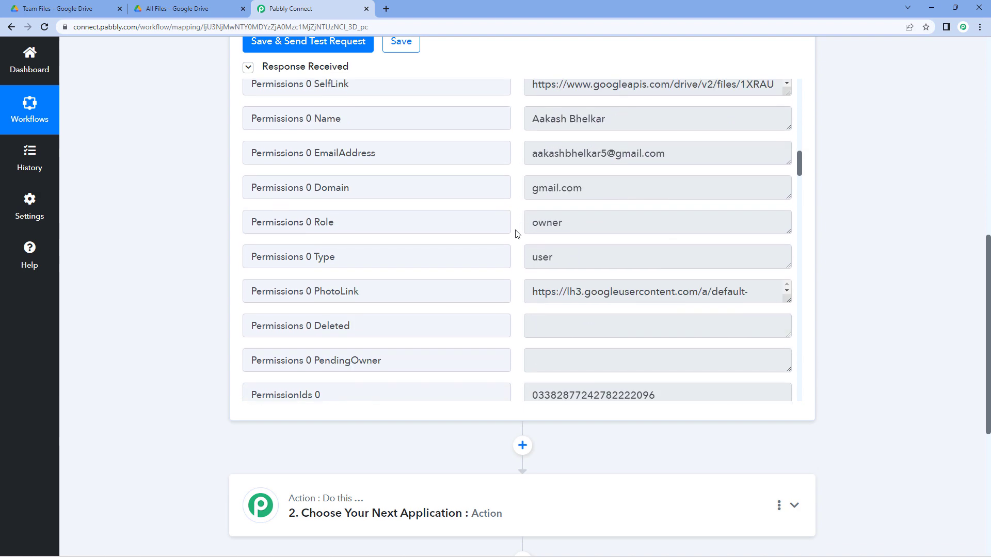
pyautogui.scroll(-10, 516, 234)
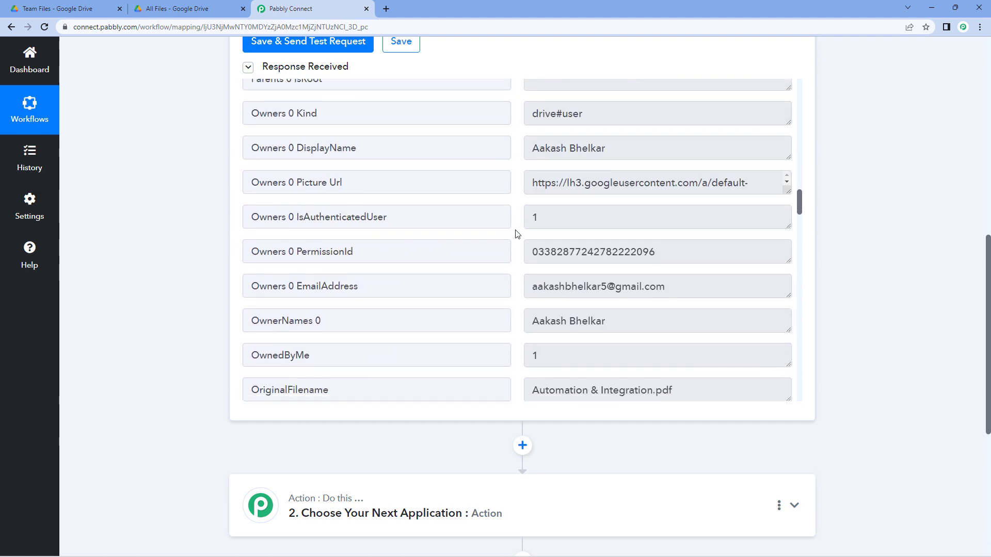
pyautogui.scroll(-13, 516, 234)
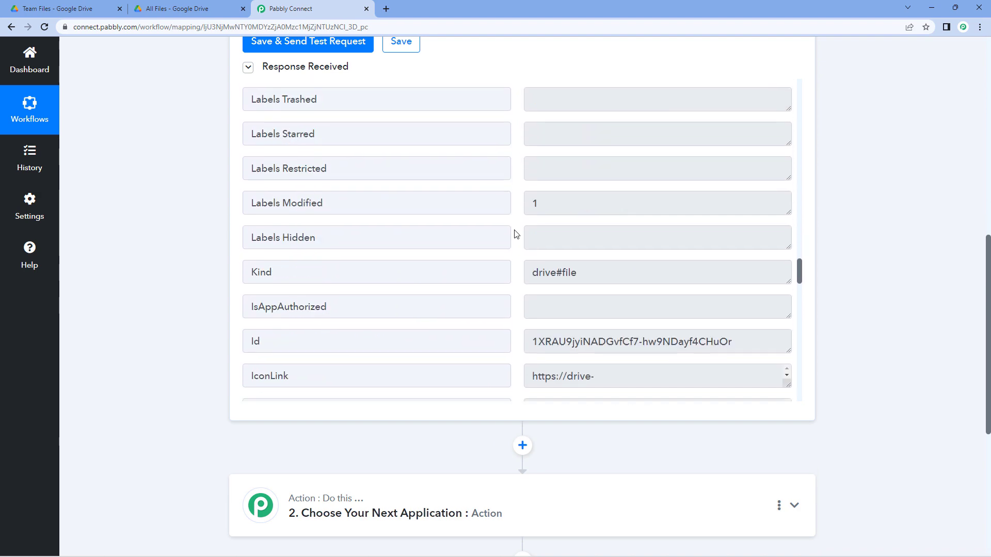
pyautogui.scroll(-3, 507, 241)
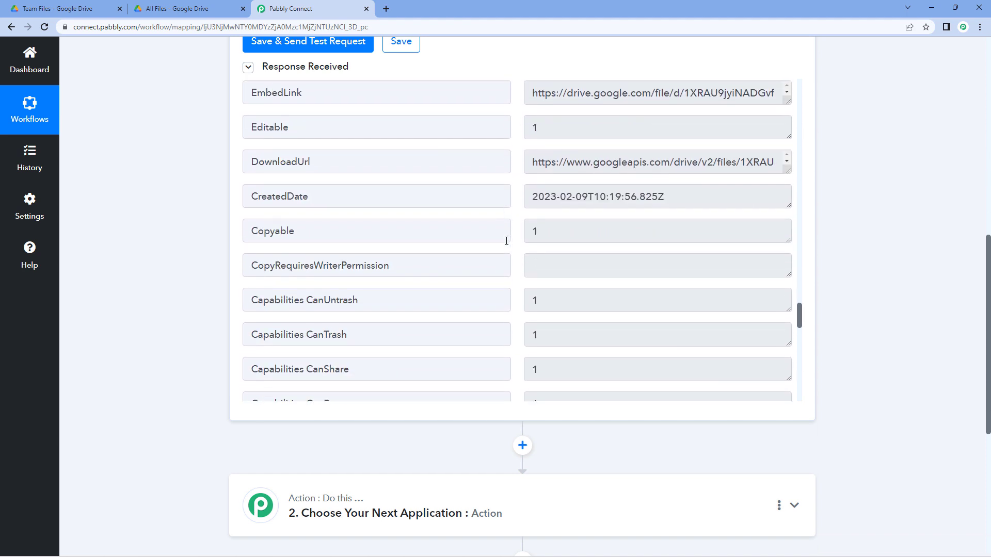
pyautogui.scroll(-5, 516, 234)
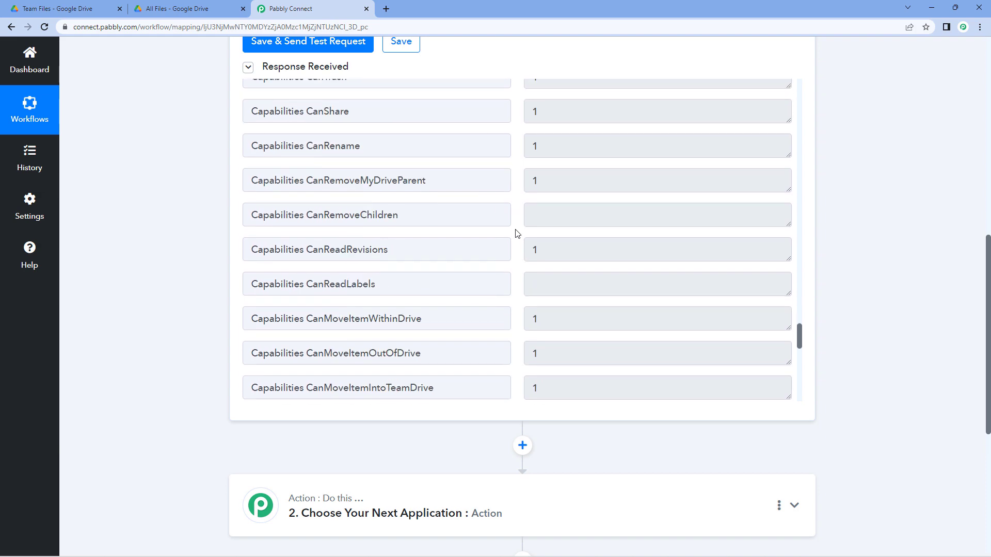
pyautogui.scroll(14, 516, 234)
pyautogui.scroll(20, 516, 234)
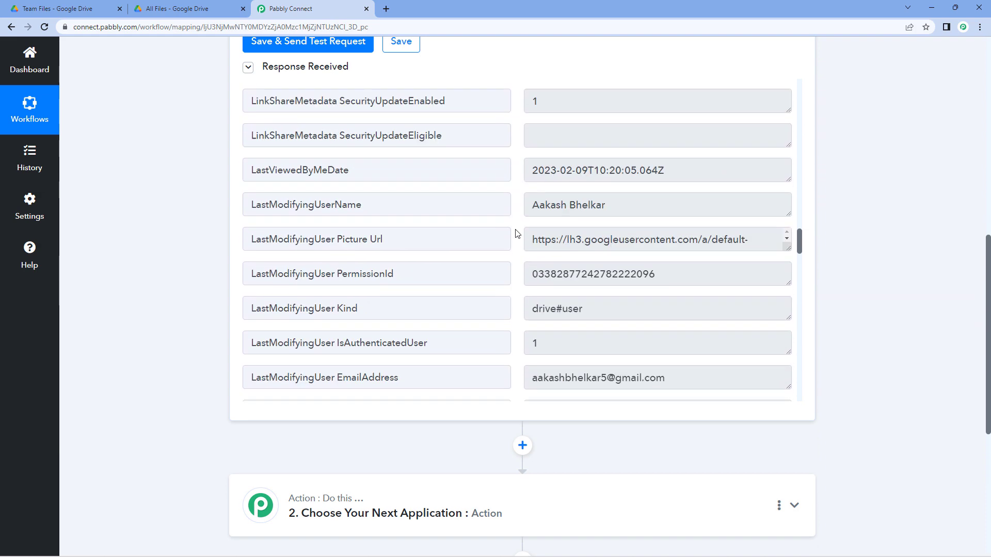
pyautogui.scroll(10, 516, 232)
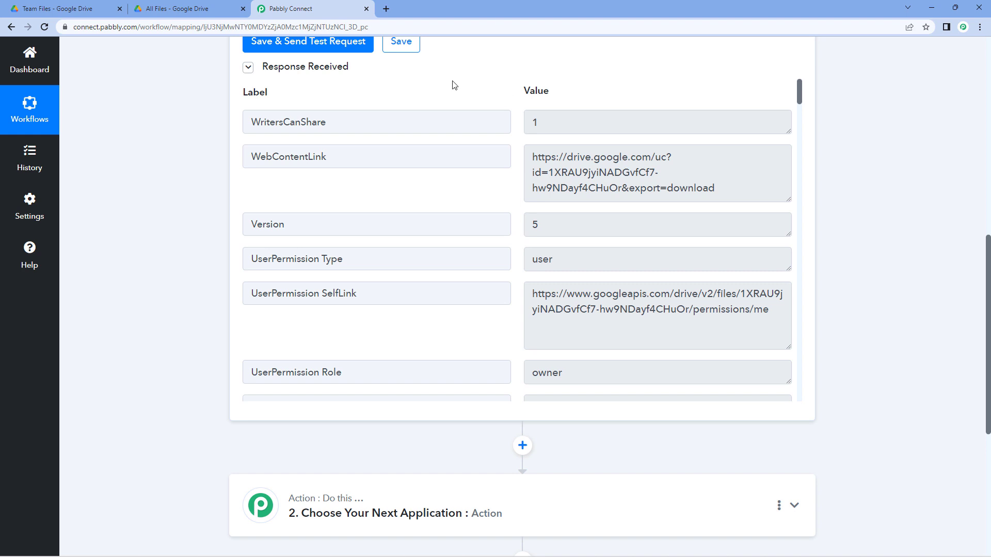
# Check the All Files folder in Google Drive, and choose Google Drive as the app for the action step in Pabbly Connect.
pyautogui.click(198, 7)
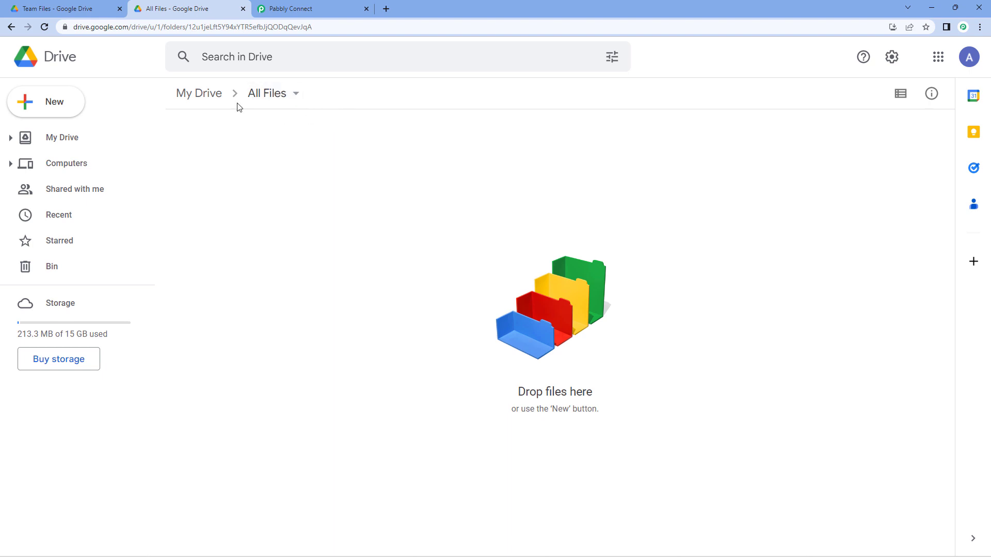
pyautogui.click(327, 5)
pyautogui.scroll(-6, 208, 203)
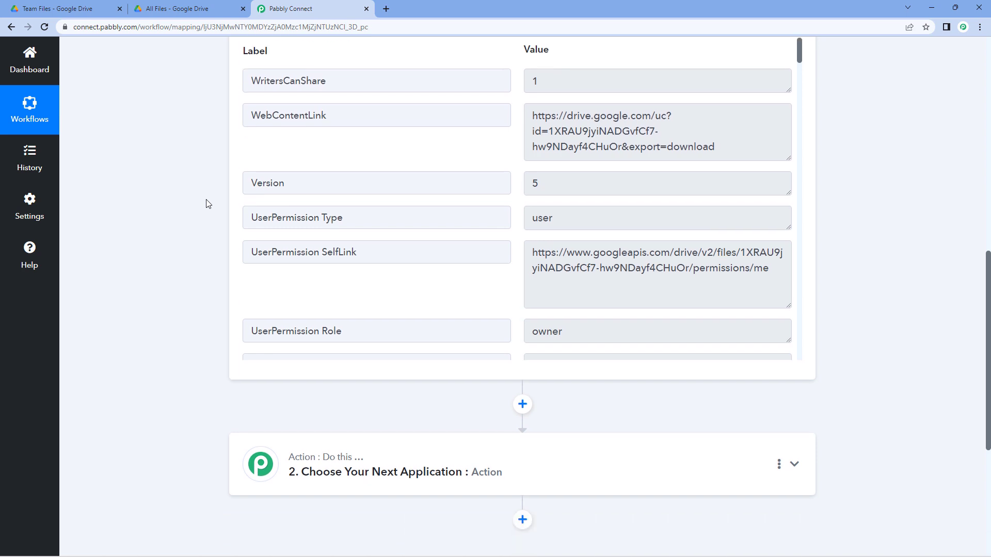
pyautogui.click(395, 180)
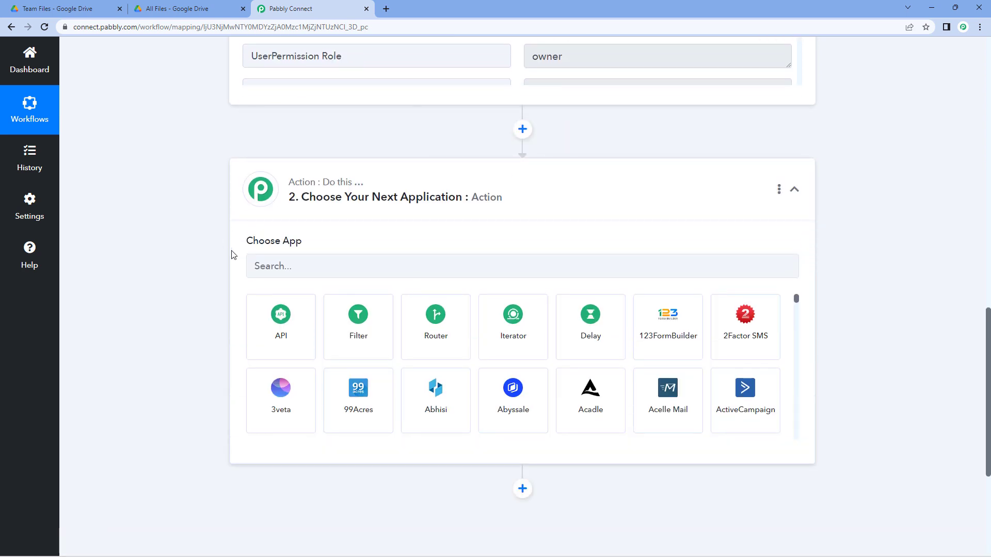
pyautogui.click(290, 265)
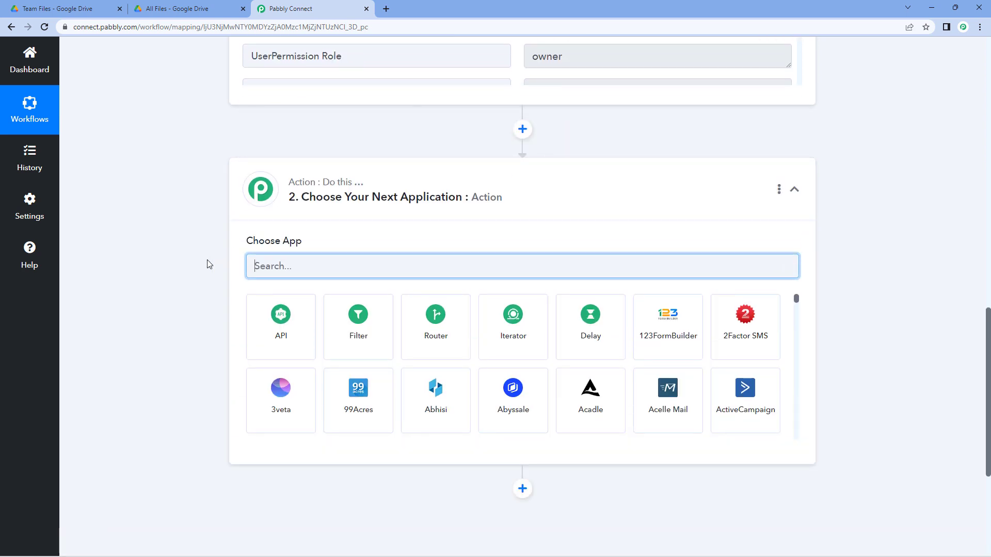
pyautogui.write('Google Drive')
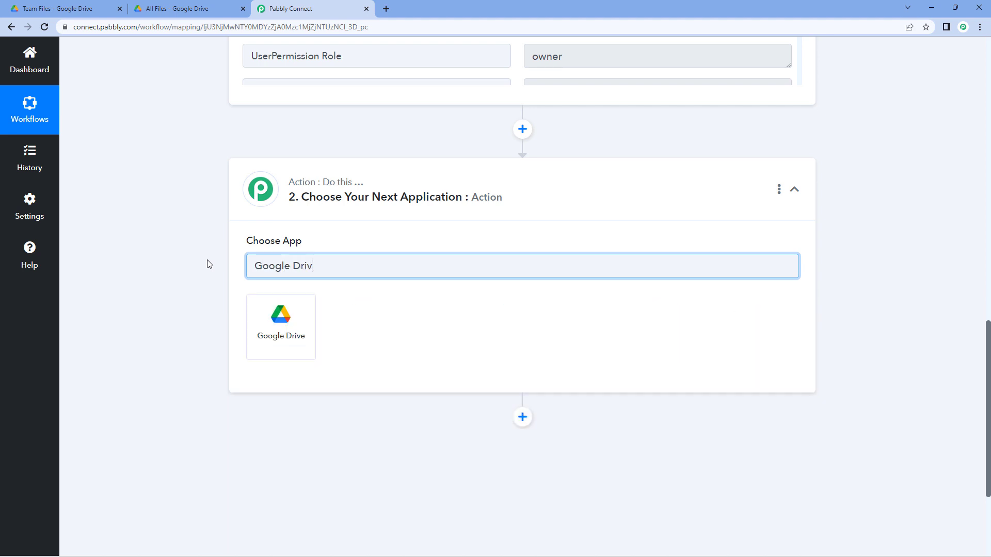
pyautogui.click(288, 309)
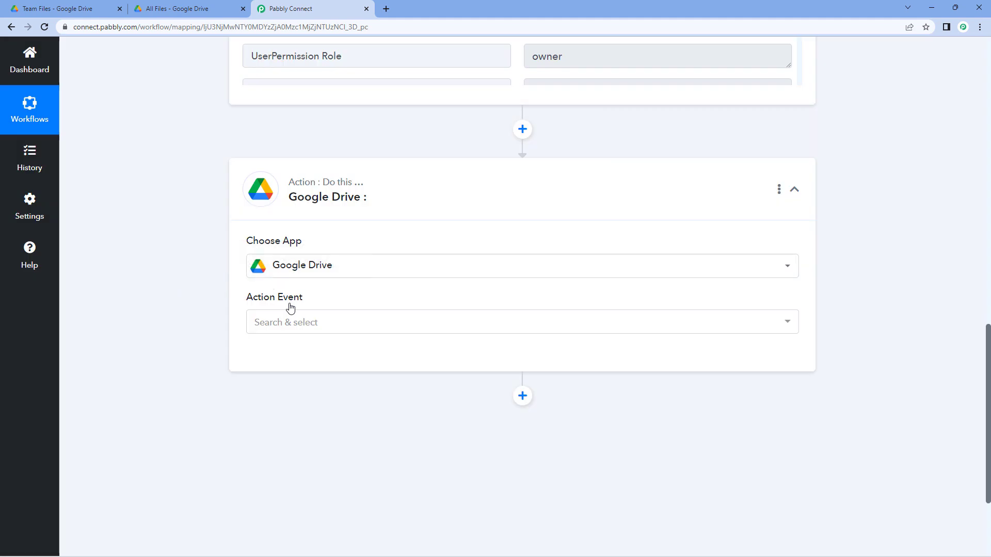
# Set the Google Drive action event to Copy a File and open its account connection settings.
pyautogui.click(317, 324)
pyautogui.scroll(-3, 184, 306)
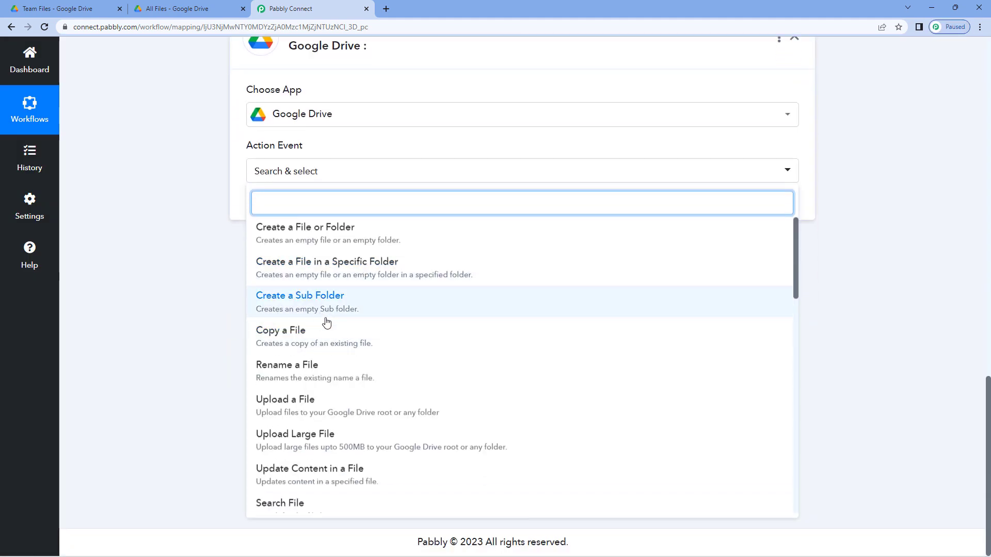
pyautogui.click(310, 334)
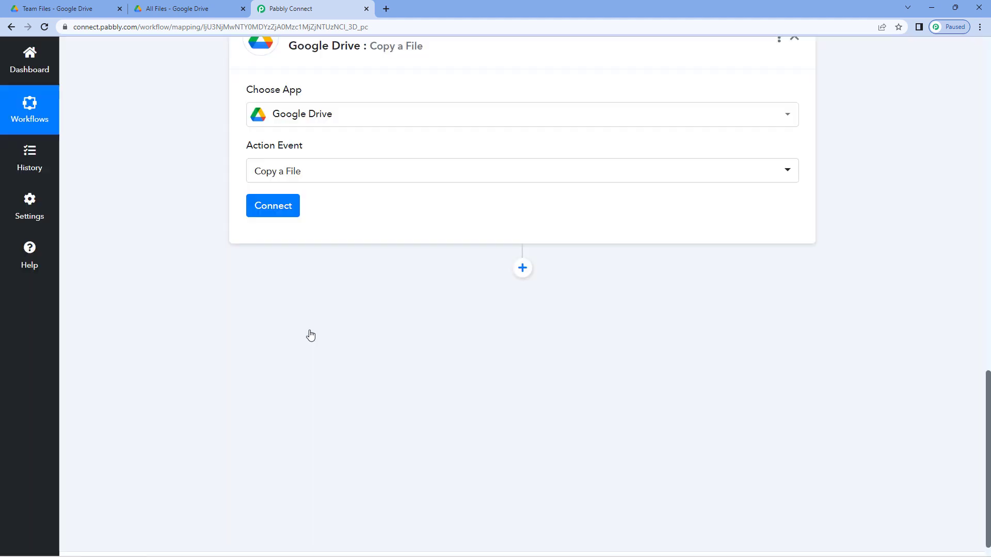
pyautogui.click(286, 216)
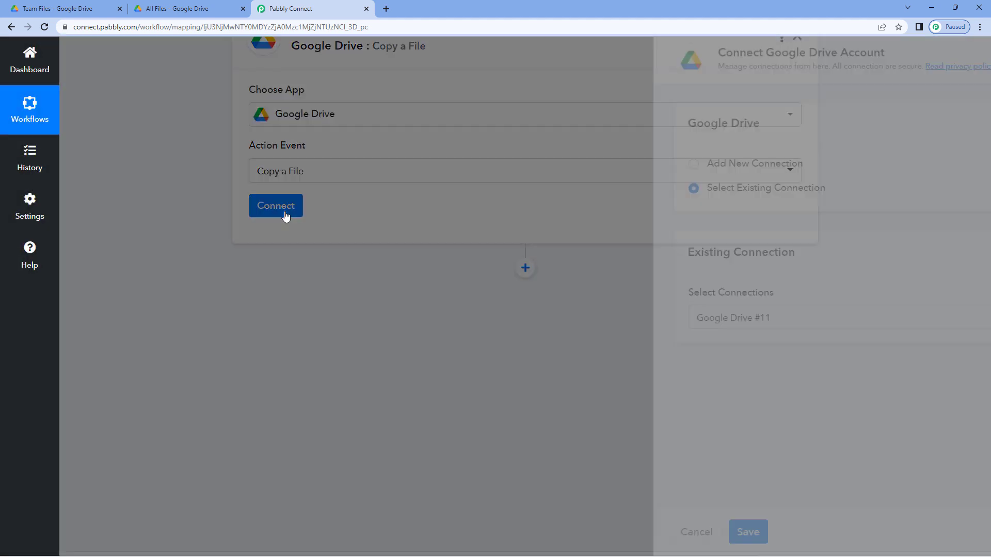
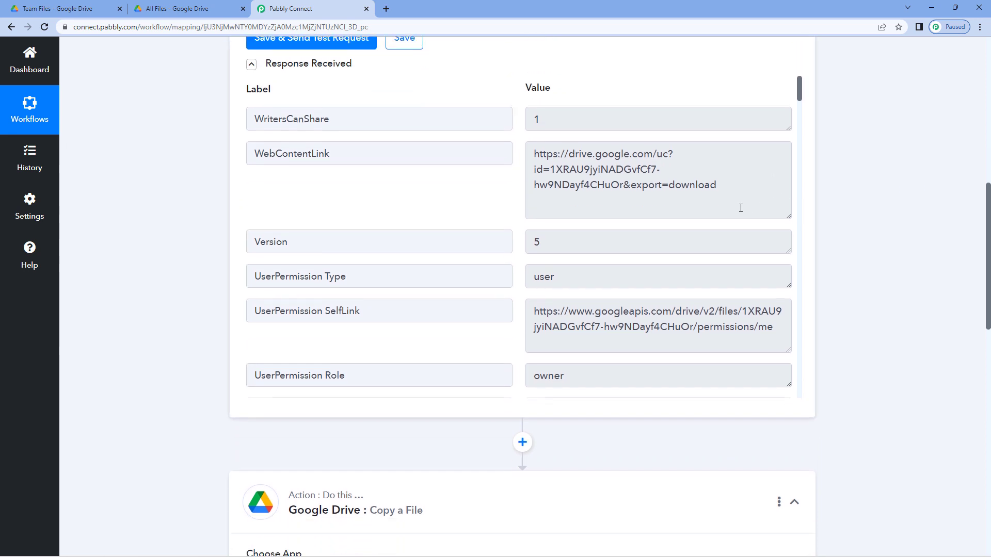
# Compare the Copy a File action's new folder location with the All Files folder in Google Drive.
pyautogui.scroll(-2, 250, 205)
pyautogui.scroll(-4, 184, 215)
pyautogui.scroll(-2, 197, 213)
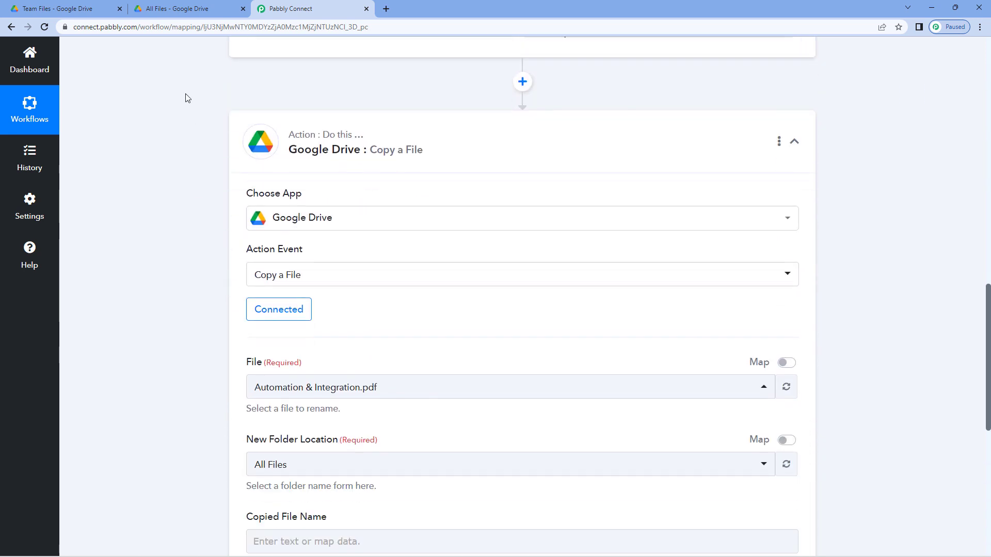
pyautogui.click(182, 8)
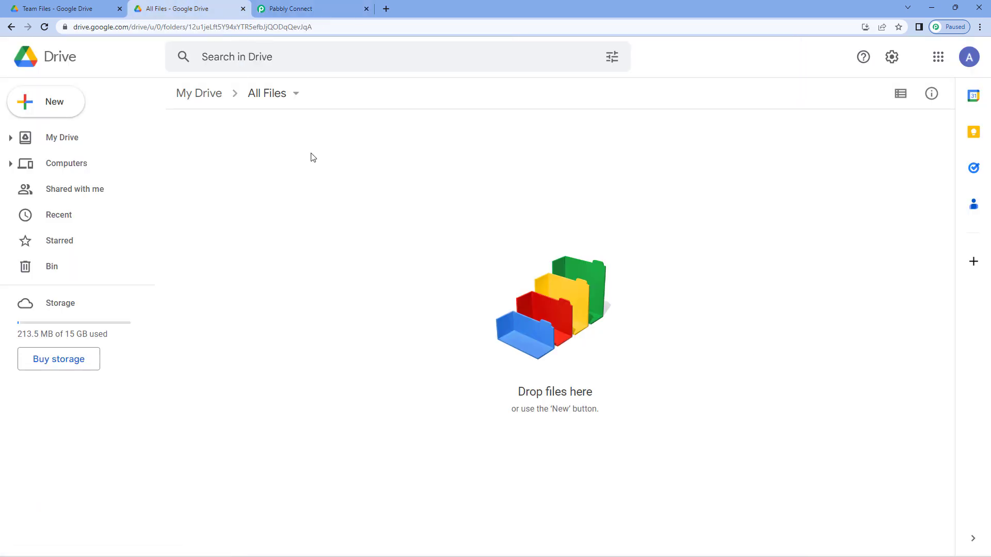
pyautogui.click(325, 5)
pyautogui.scroll(-2, 200, 245)
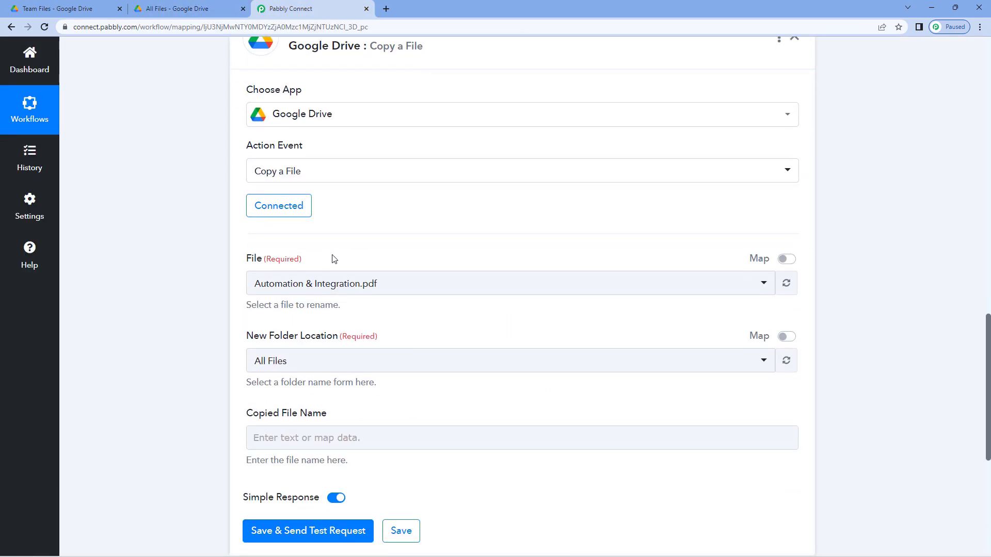
# Find the file's Id value in the trigger response and check which file in the Team Files folder it belongs to.
pyautogui.scroll(8, 423, 250)
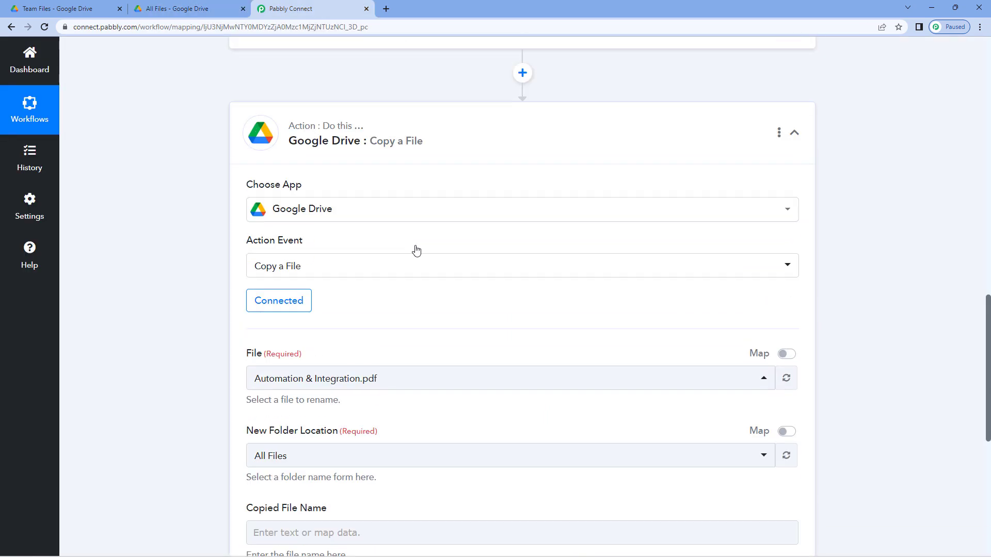
pyautogui.scroll(-4, 521, 243)
pyautogui.scroll(-13, 522, 244)
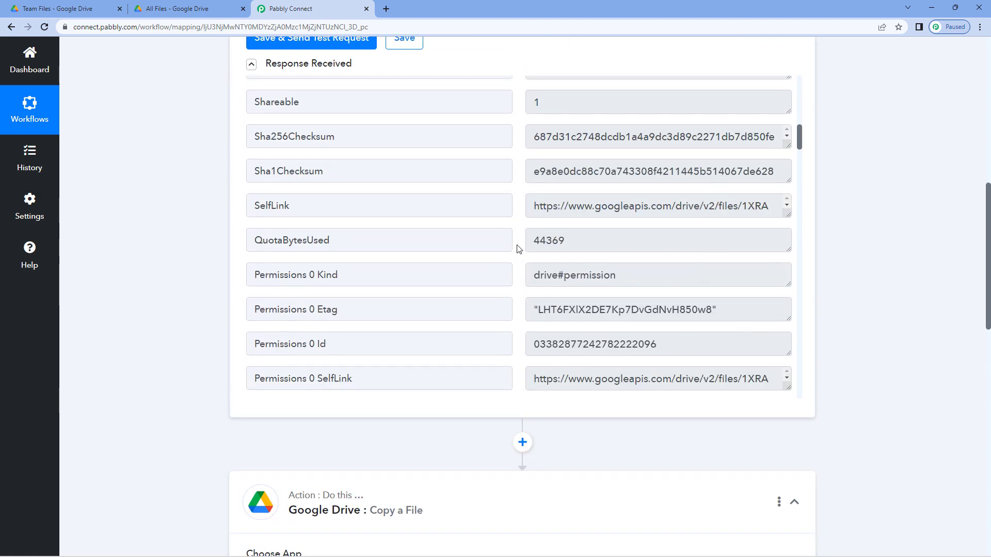
pyautogui.scroll(-12, 519, 250)
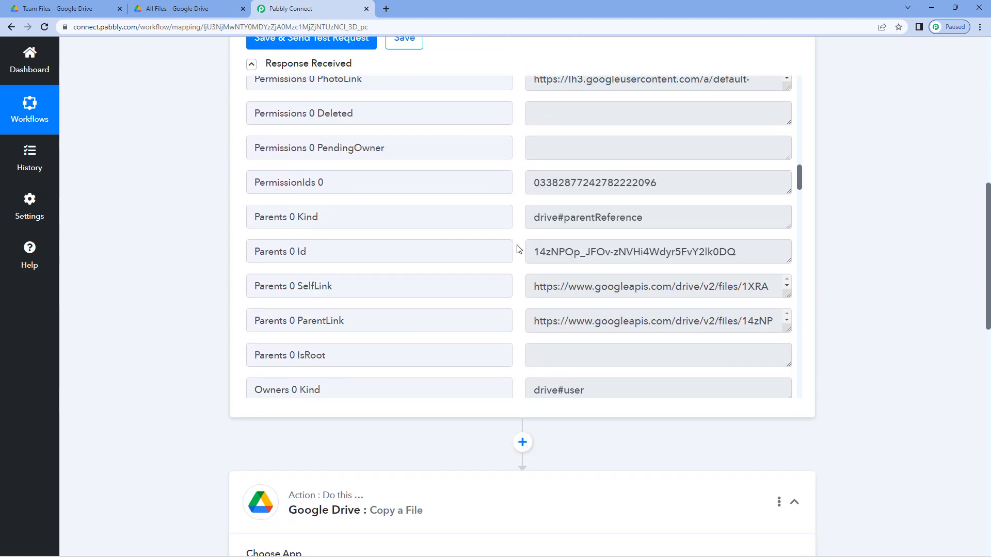
pyautogui.scroll(-13, 519, 250)
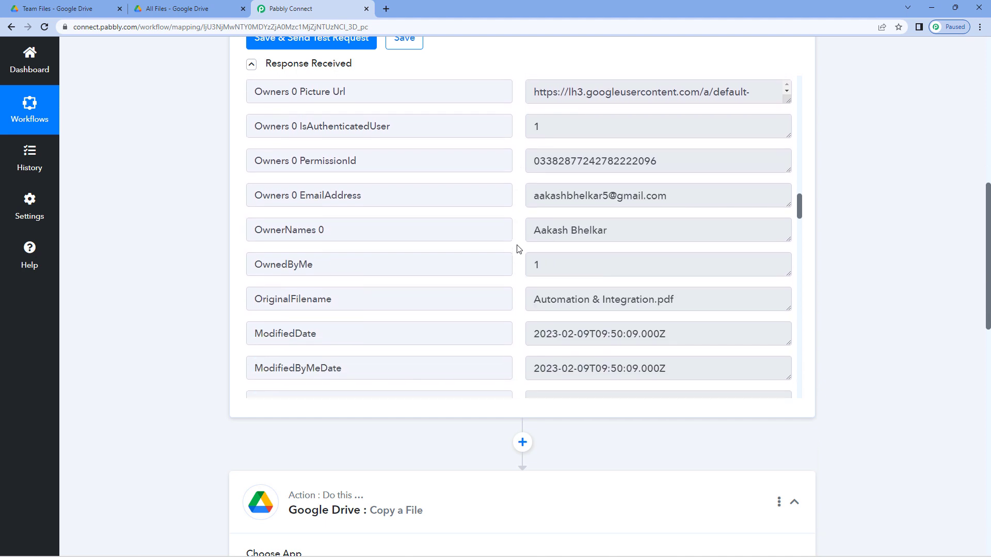
pyautogui.scroll(-13, 518, 250)
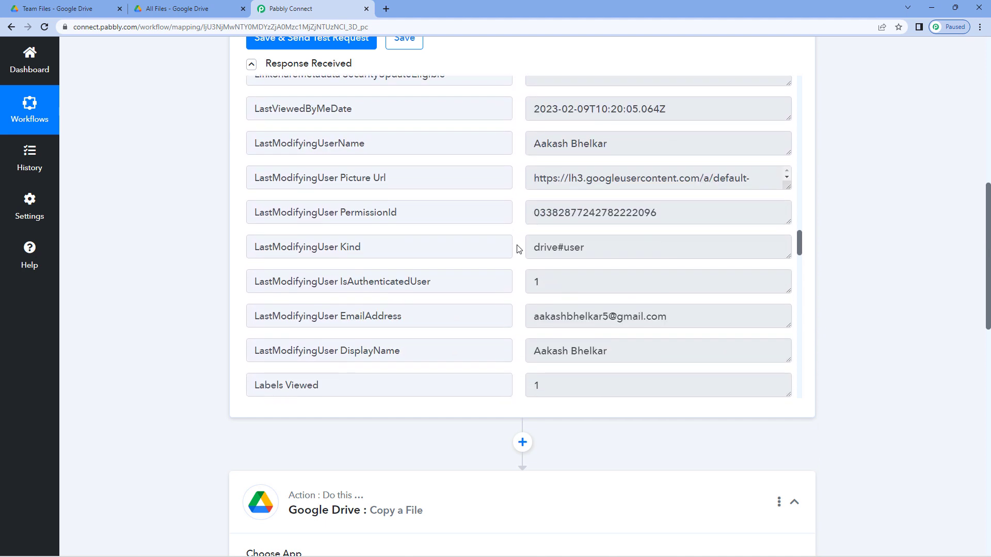
pyautogui.scroll(-2, 519, 250)
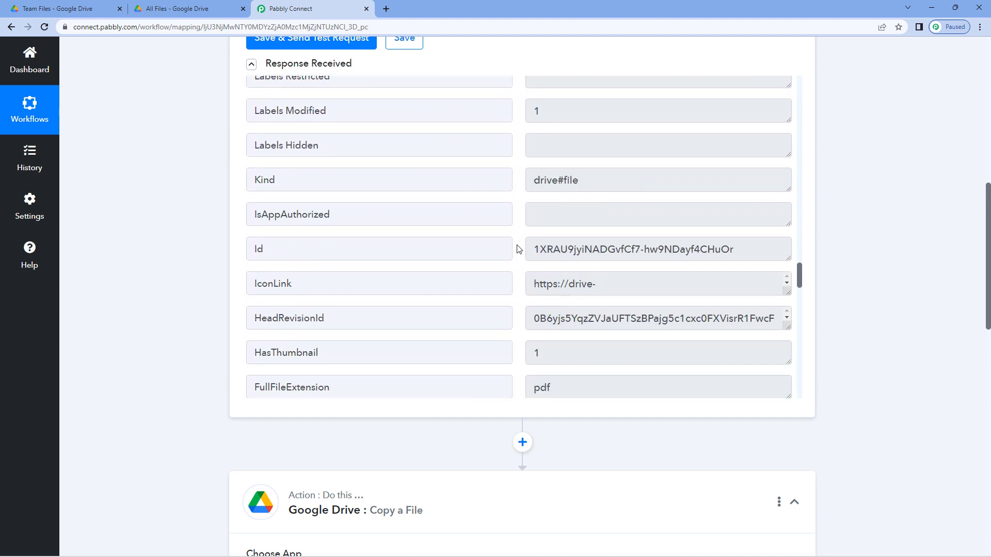
pyautogui.moveTo(527, 249); pyautogui.dragTo(756, 252)
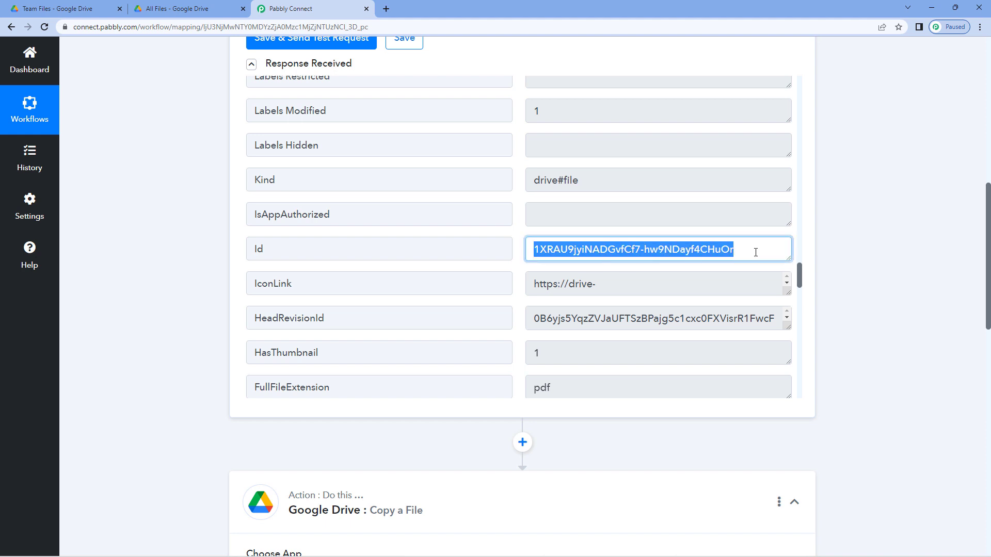
pyautogui.hotkey('ctrl', '1')
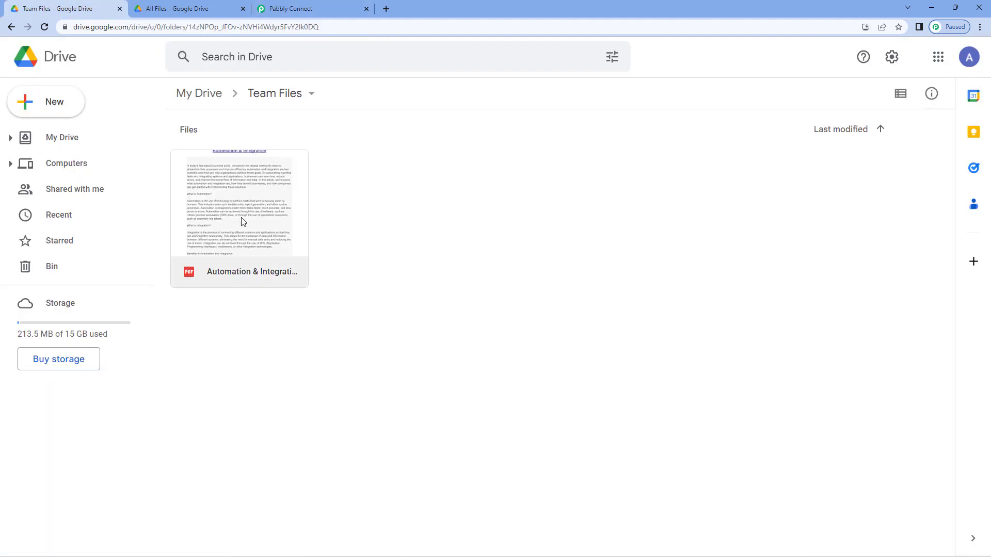
pyautogui.click(302, 9)
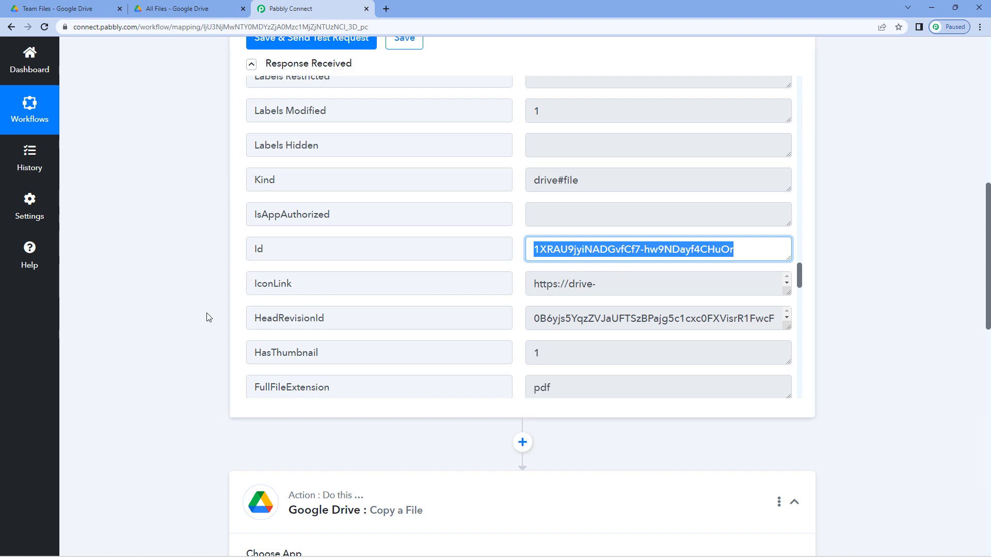
# Enable mapping for the File field of the Copy a File action and clear its existing value.
pyautogui.scroll(-10, 207, 317)
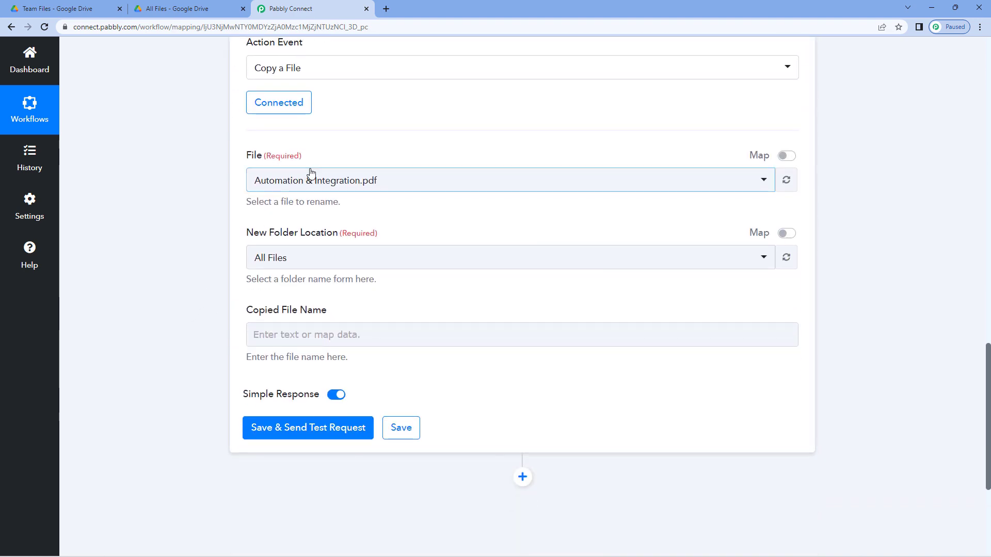
pyautogui.click(787, 159)
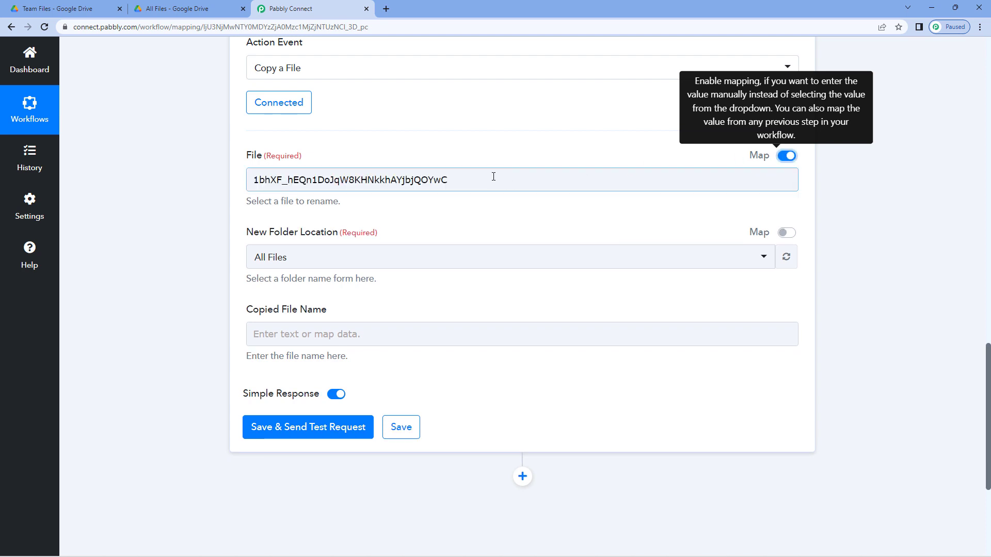
pyautogui.moveTo(494, 177); pyautogui.dragTo(217, 199)
pyautogui.press('BackSpace')
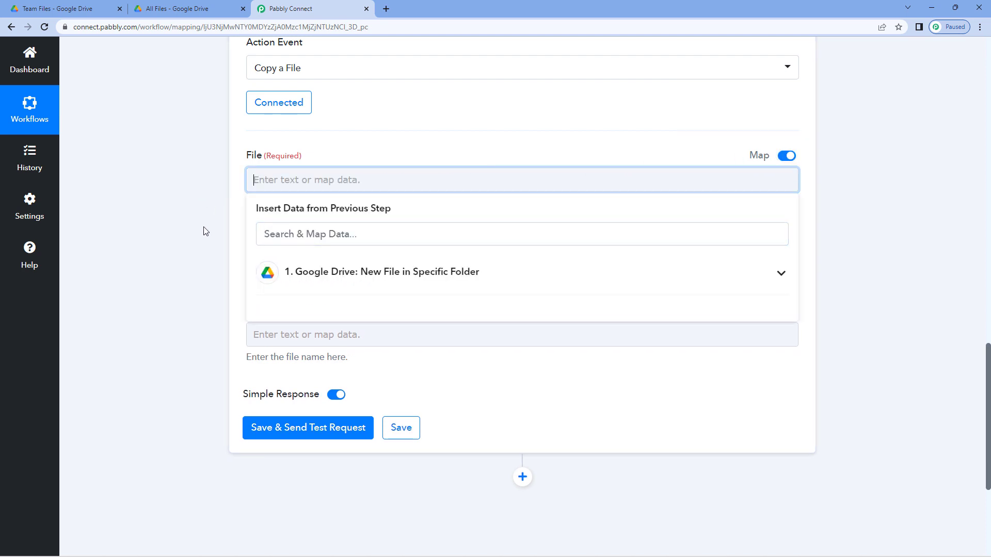
# Search the New File in Specific Folder trigger data for "id" and map the file's Id into the File field.
pyautogui.click(319, 270)
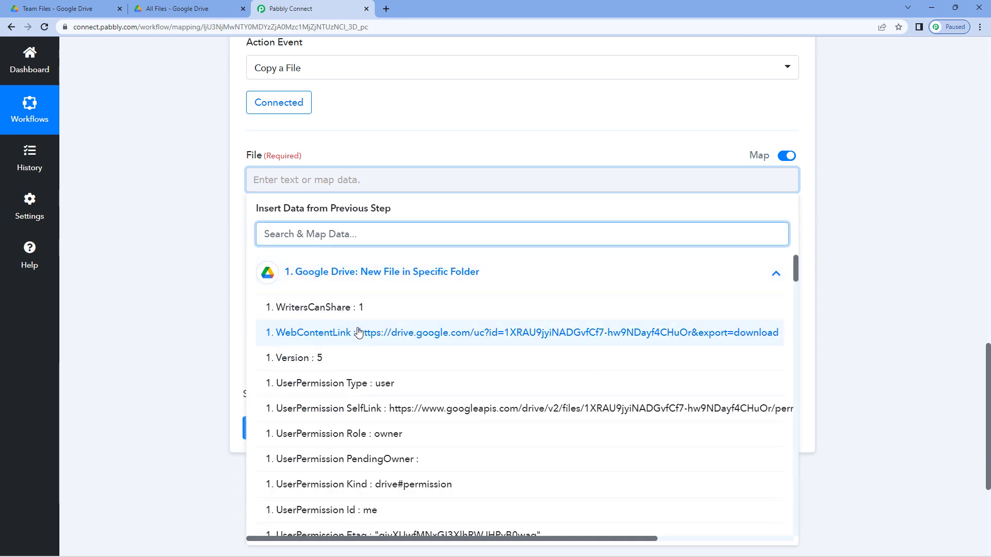
pyautogui.scroll(-4, 356, 355)
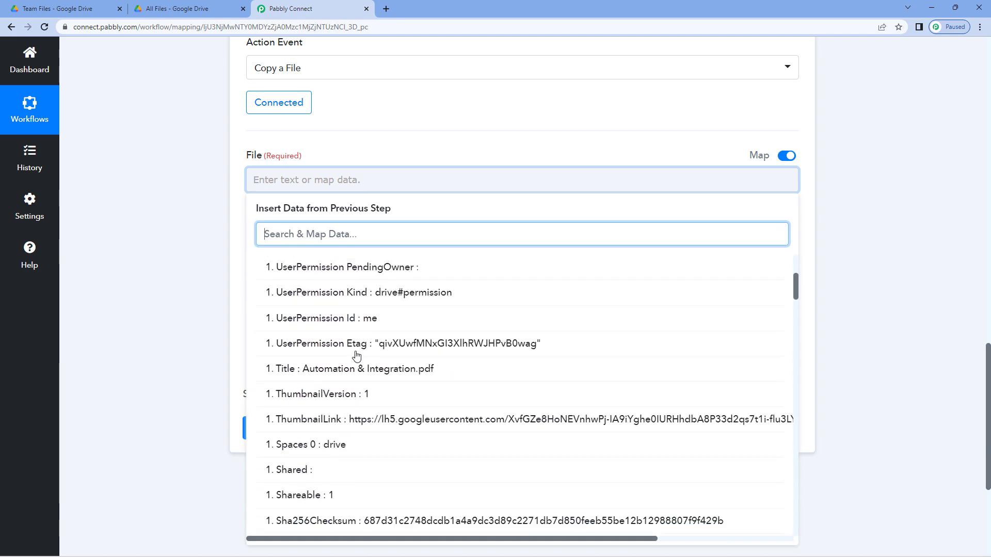
pyautogui.scroll(-3, 356, 356)
pyautogui.click(337, 234)
pyautogui.write('id')
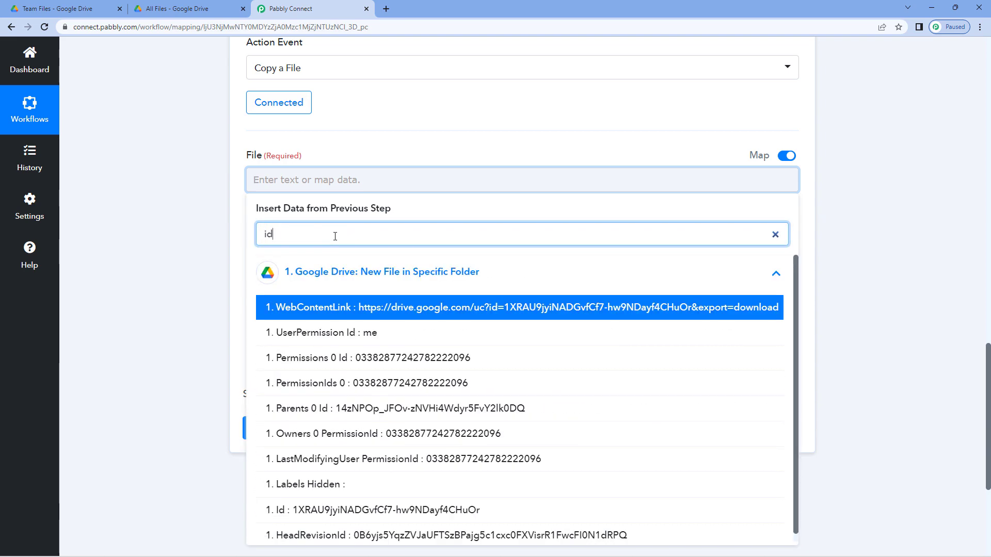
pyautogui.scroll(-1, 361, 372)
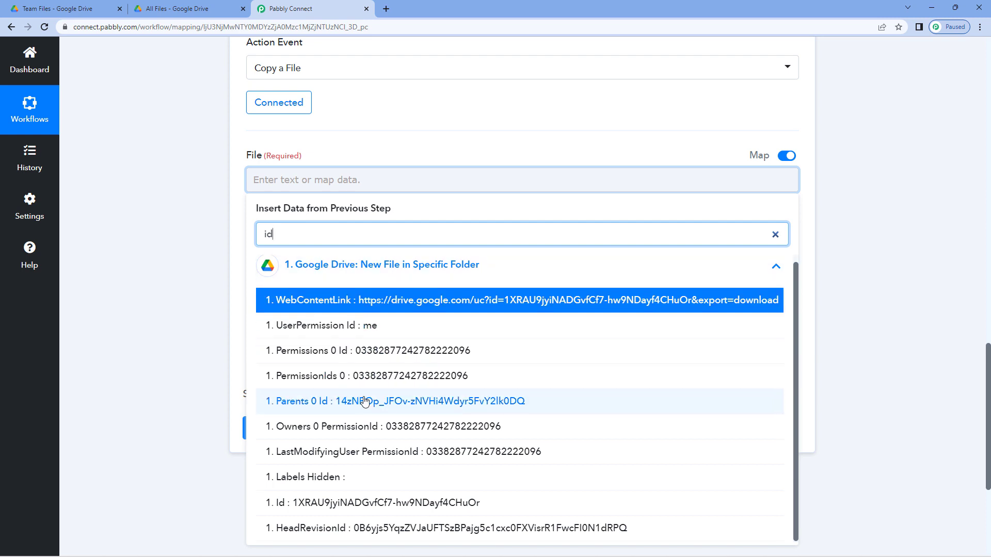
pyautogui.click(356, 508)
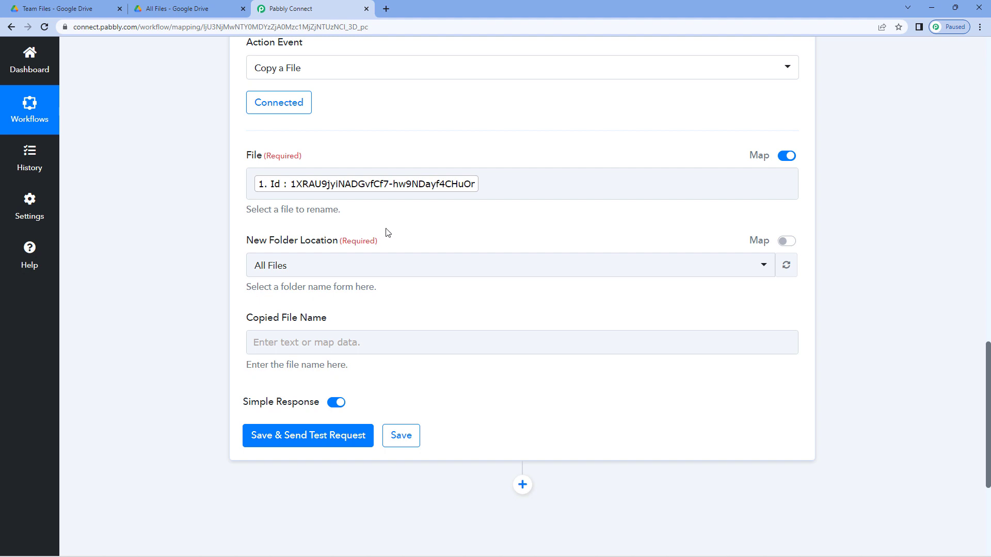
# Select All Files as the new folder location for the copied file, checking that folder in Google Drive.
pyautogui.click(359, 265)
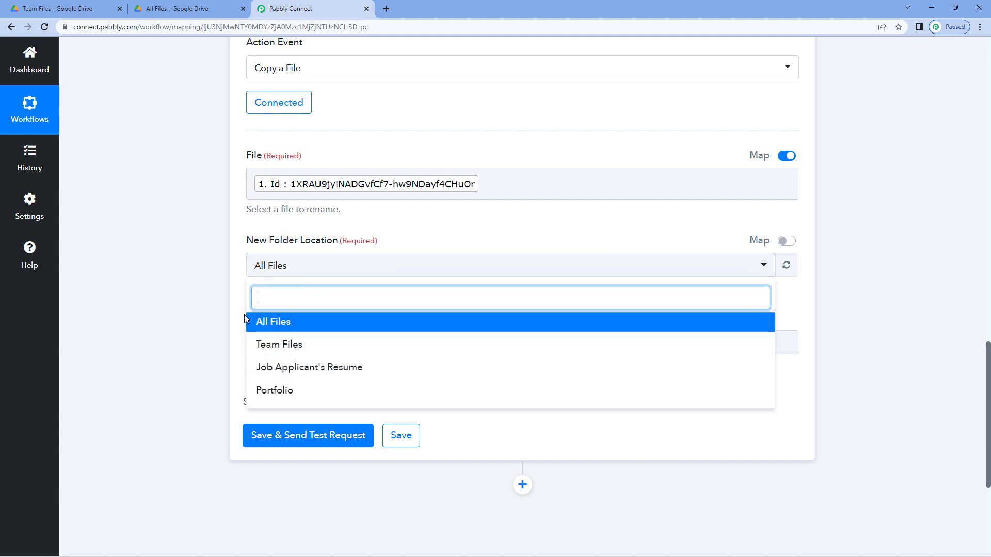
pyautogui.click(216, 7)
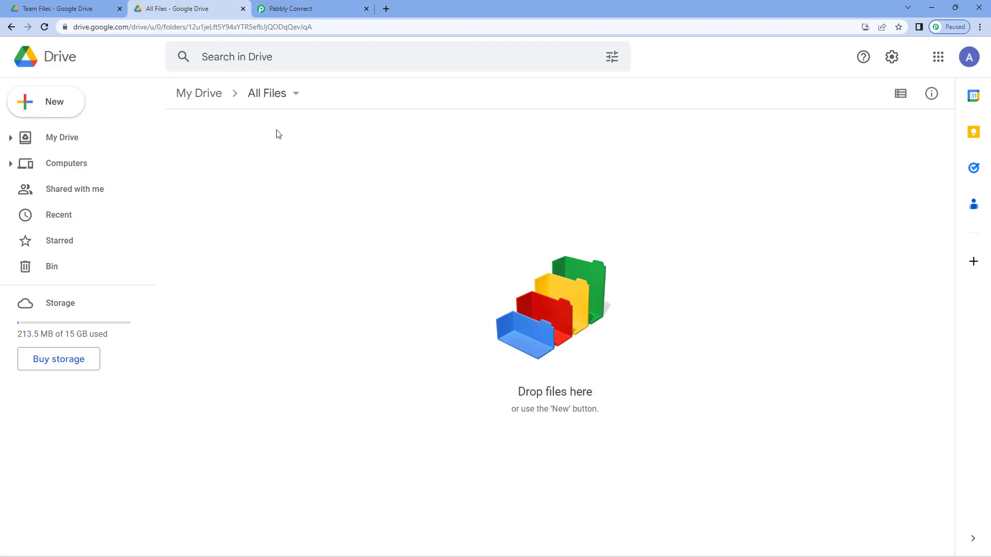
pyautogui.click(301, 3)
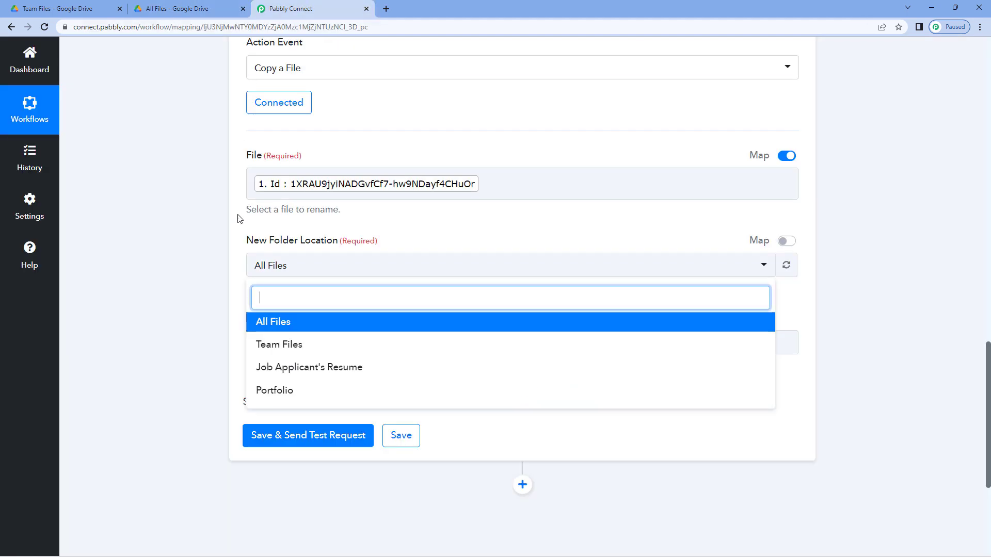
pyautogui.click(283, 322)
pyautogui.scroll(-2, 227, 248)
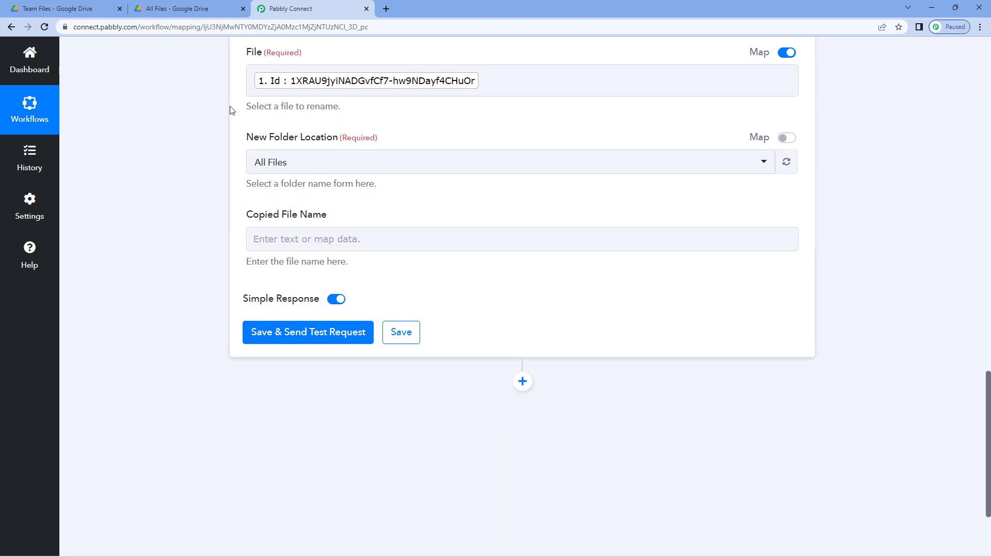
pyautogui.scroll(13, 219, 182)
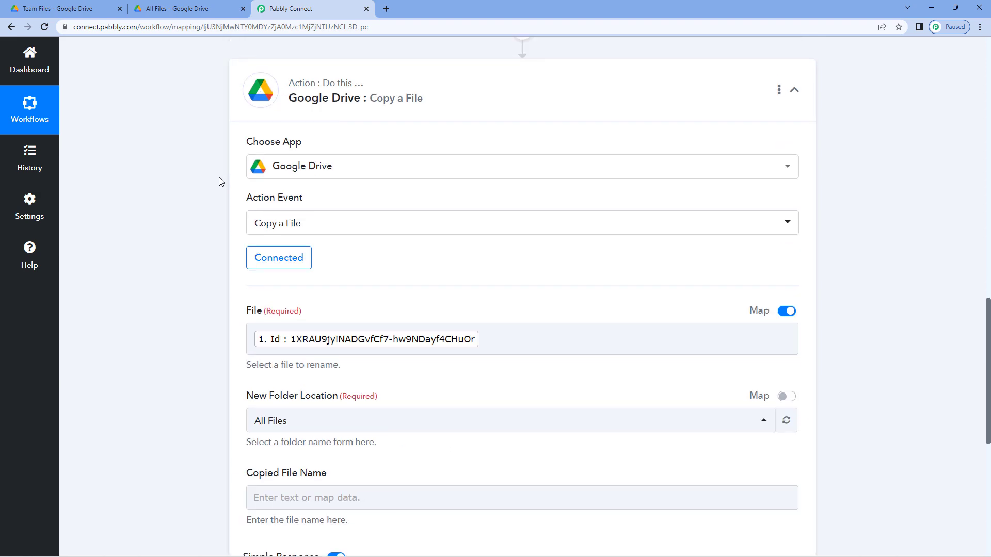
# Check the OriginalFilename value and its file extension in the trigger's received response.
pyautogui.scroll(5, 511, 243)
pyautogui.scroll(10, 511, 242)
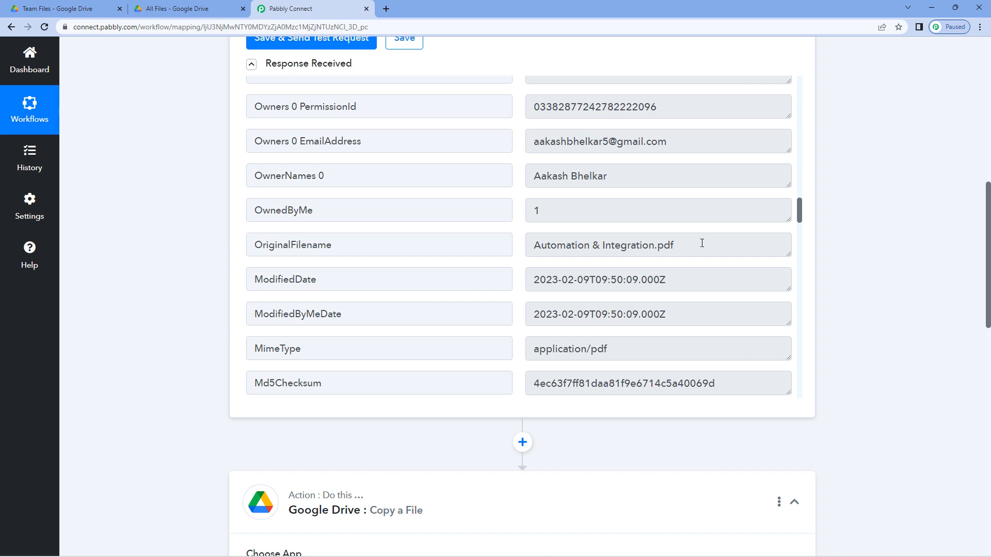
pyautogui.moveTo(702, 243); pyautogui.dragTo(530, 246)
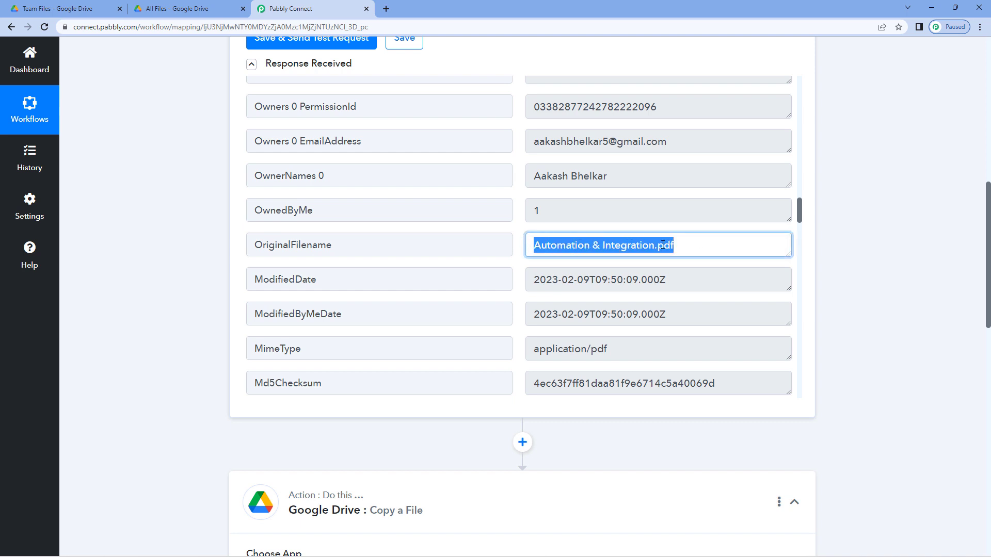
pyautogui.moveTo(686, 246); pyautogui.dragTo(659, 245)
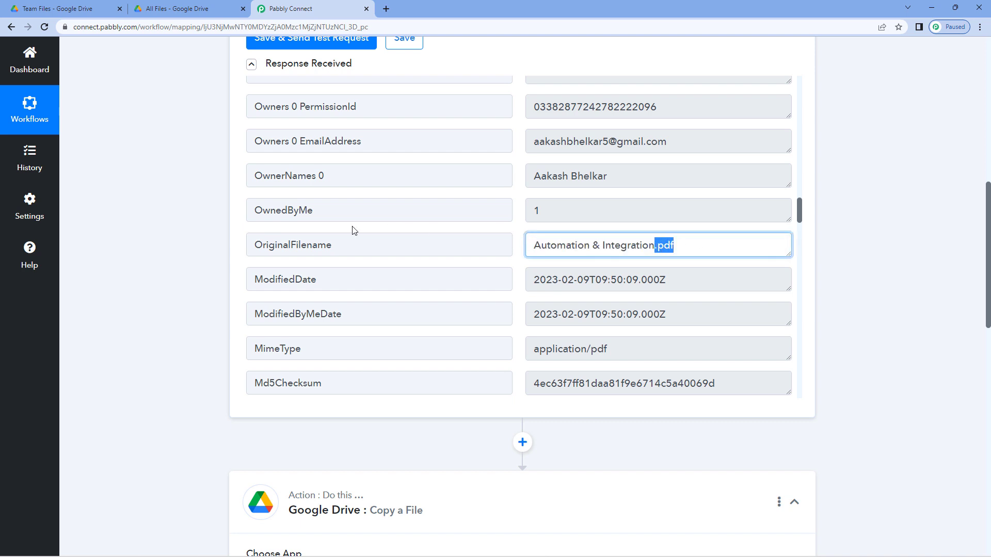
pyautogui.click(232, 230)
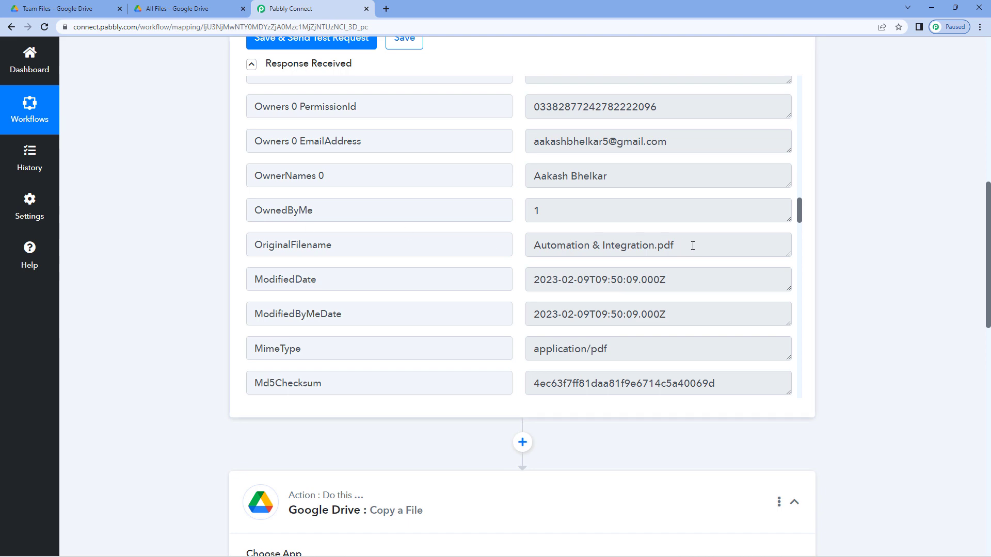
pyautogui.moveTo(693, 245); pyautogui.dragTo(349, 237)
pyautogui.click(221, 248)
# Map the Title value from the New File in Specific Folder trigger into the Copied File Name field of the Copy a File action.
pyautogui.scroll(-10, 220, 249)
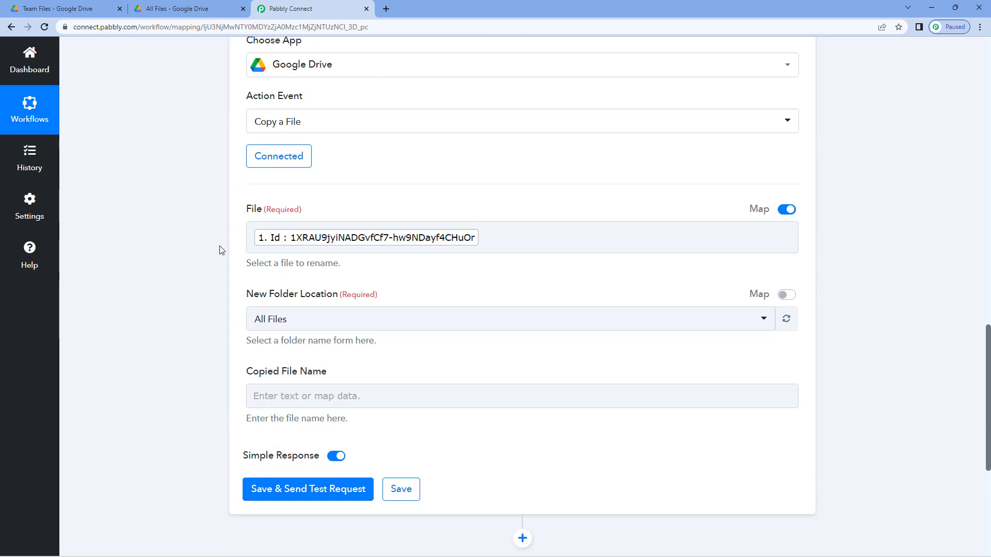
pyautogui.scroll(-2, 221, 250)
pyautogui.scroll(-2, 208, 276)
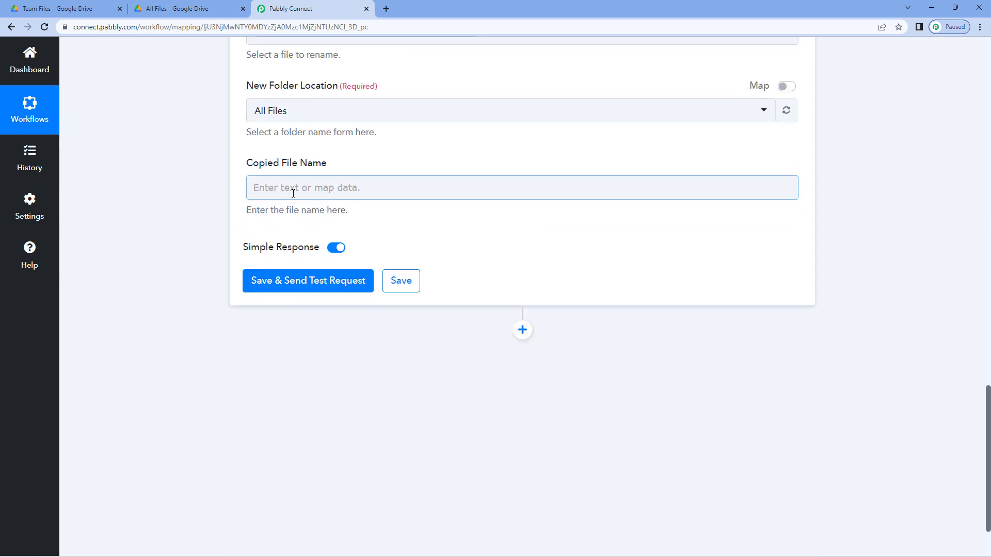
pyautogui.click(294, 190)
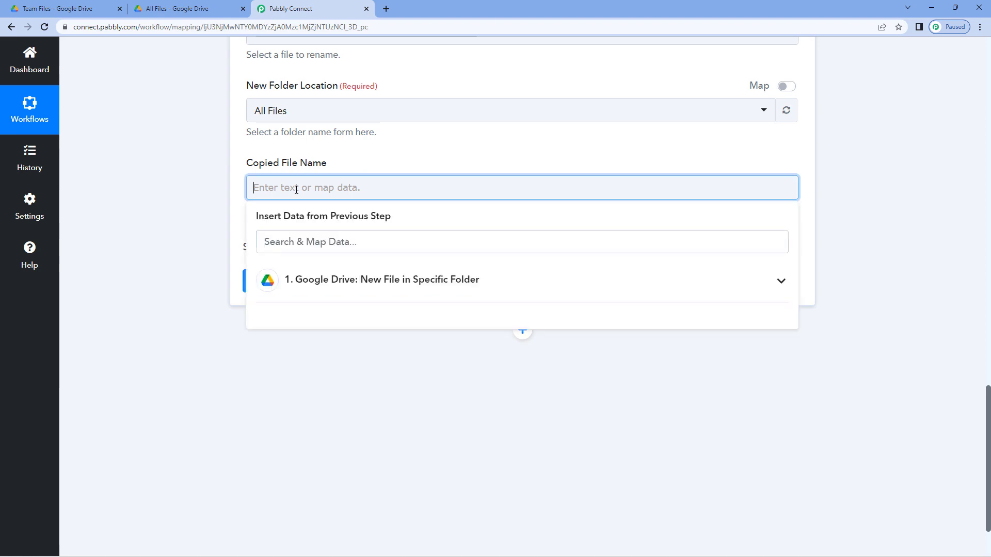
pyautogui.click(367, 283)
pyautogui.scroll(-5, 392, 269)
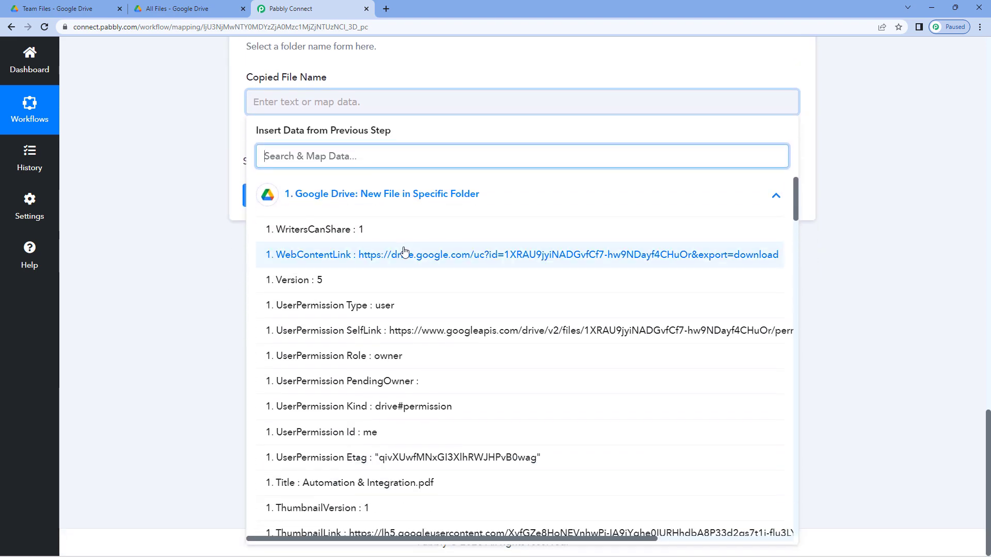
pyautogui.scroll(-2, 405, 256)
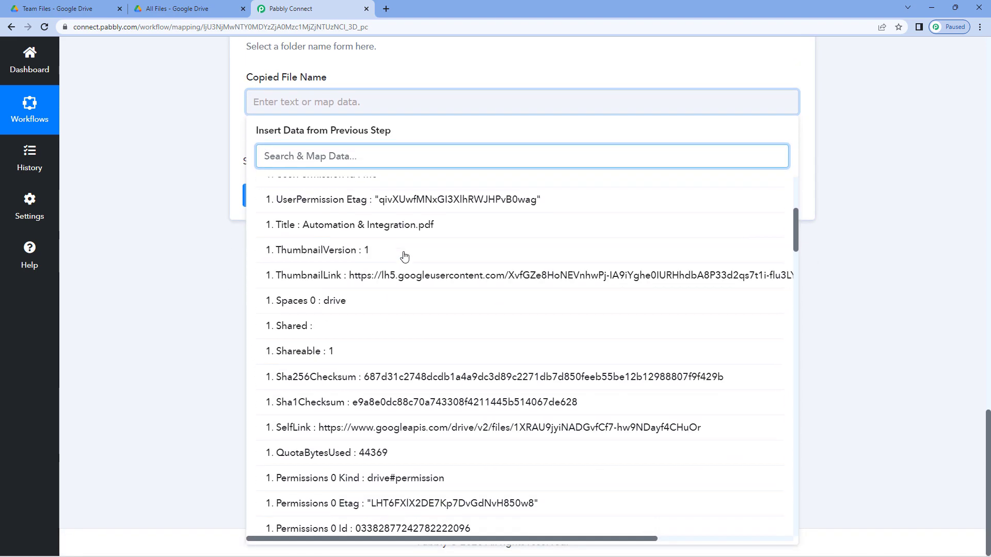
pyautogui.click(349, 235)
pyautogui.click(349, 225)
pyautogui.click(221, 172)
pyautogui.scroll(4, 213, 201)
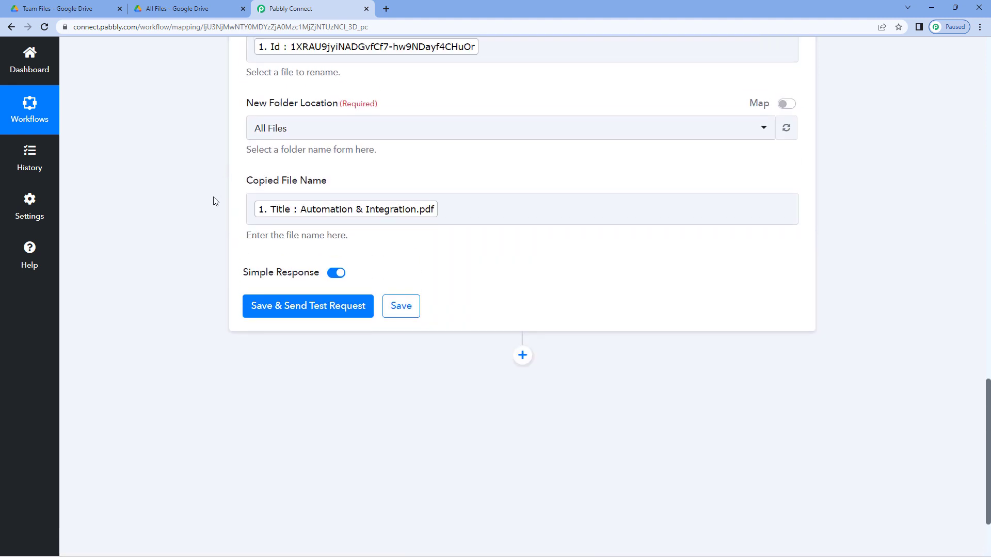
# Save the Copy a File action and send a test request, viewing the received response.
pyautogui.scroll(-1, 253, 351)
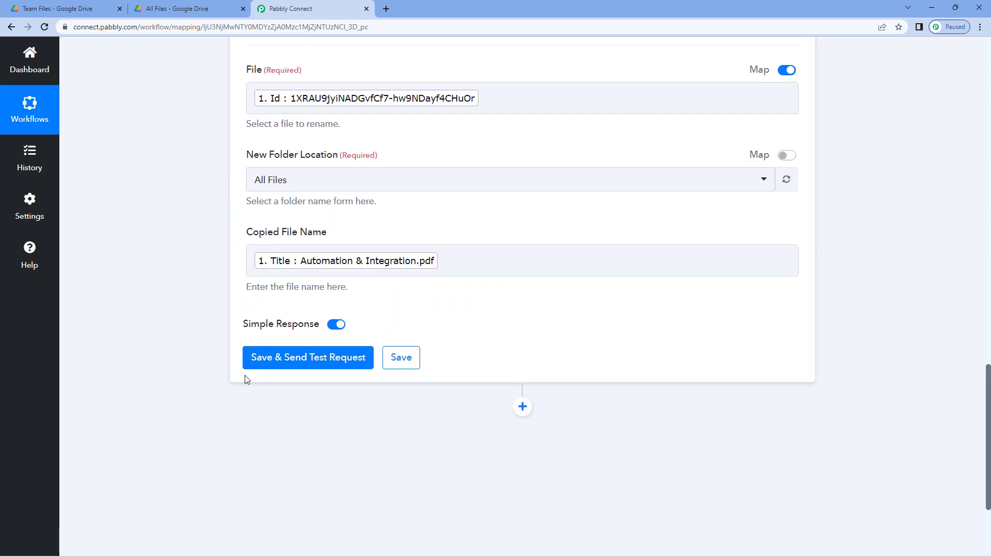
pyautogui.click(324, 365)
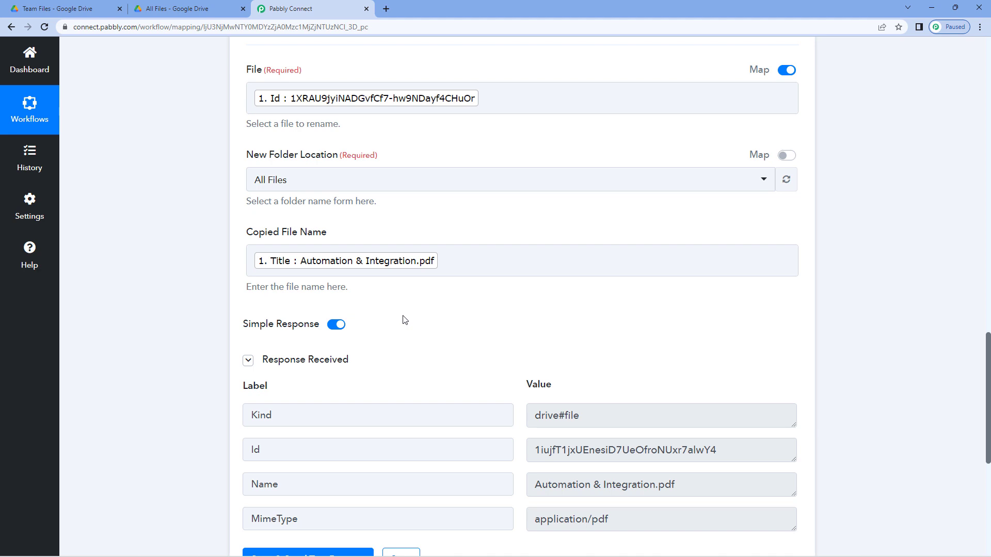
pyautogui.scroll(-1, 396, 285)
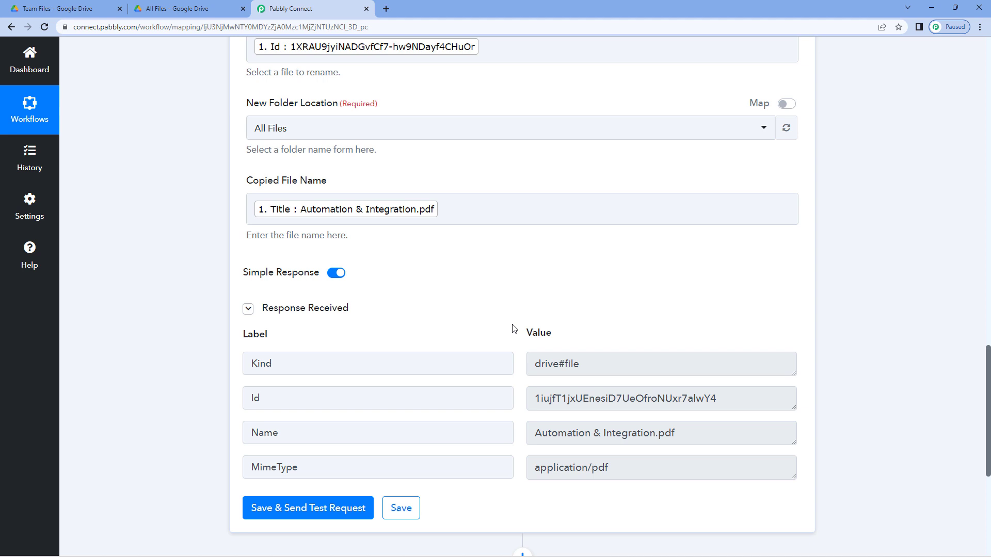
# Review the Copy a File action's mapped file and new folder location against the Team Files folder in Google Drive.
pyautogui.scroll(2, 514, 328)
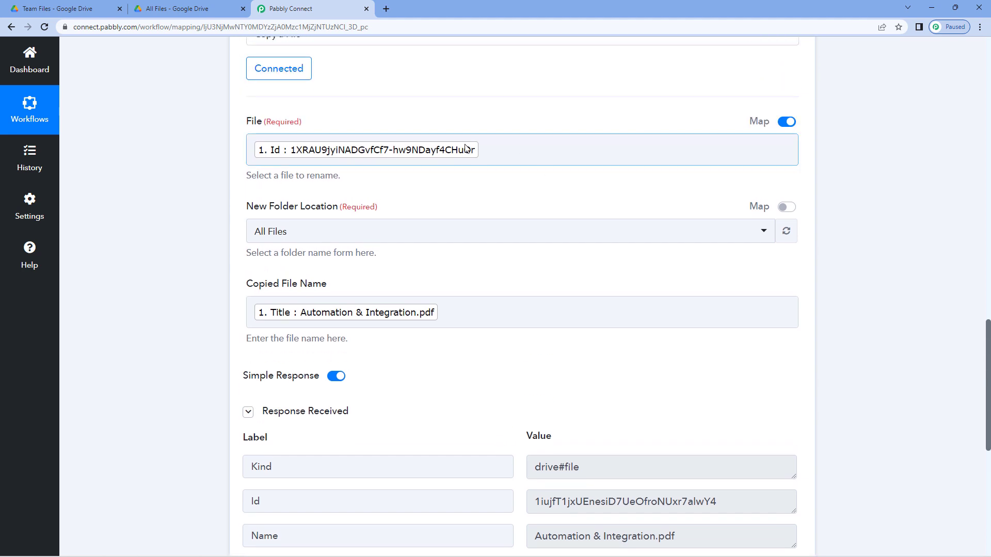
pyautogui.scroll(3, 398, 122)
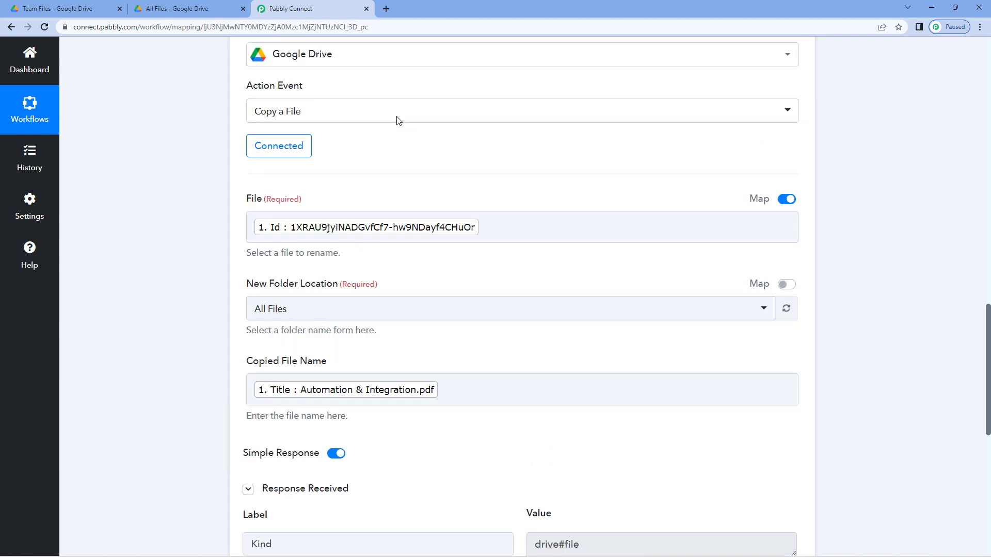
pyautogui.click(72, 9)
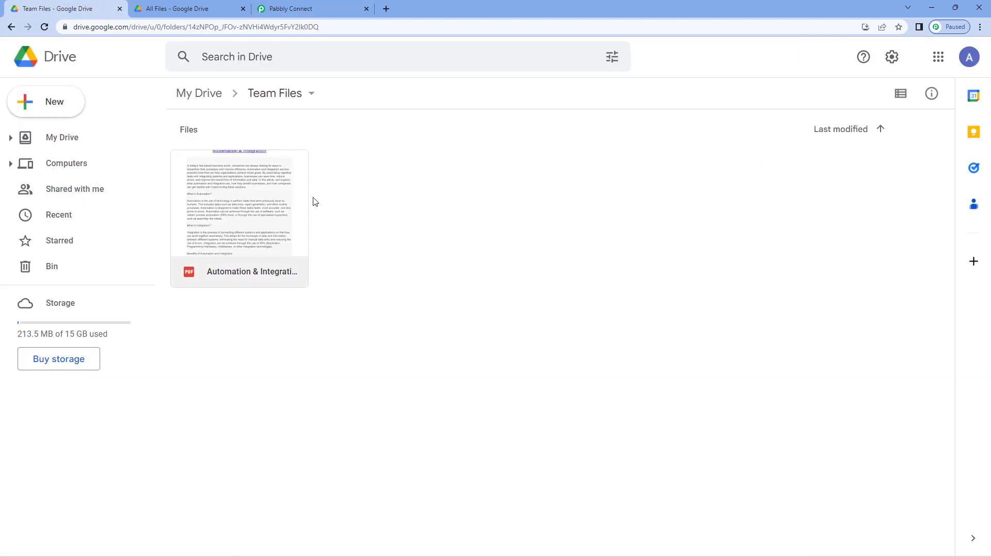
pyautogui.click(291, 9)
pyautogui.scroll(-1, 272, 295)
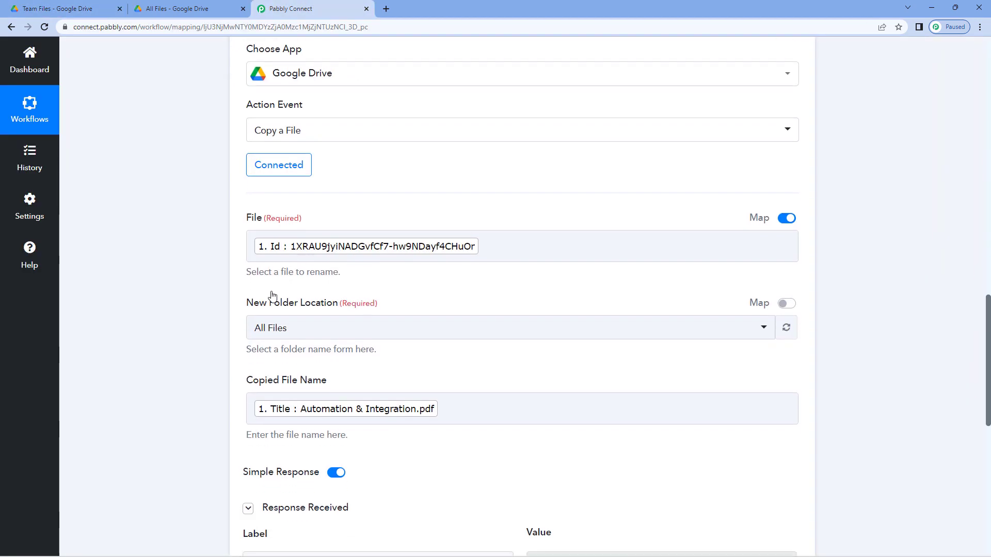
pyautogui.scroll(-1, 273, 295)
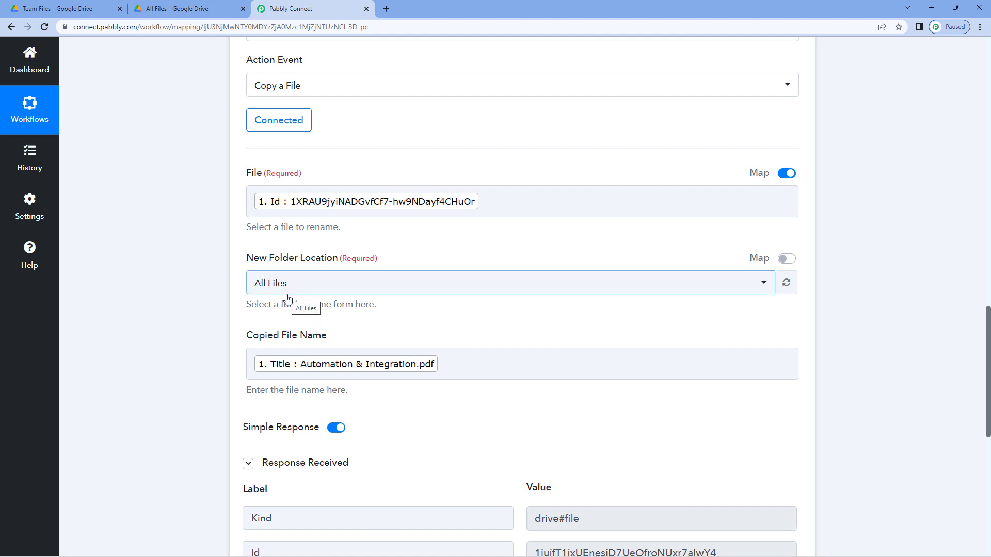
# Open the copied Automation & Integration PDF in the All Files folder, compare it with the Team Files folder, and close the preview.
pyautogui.click(189, 12)
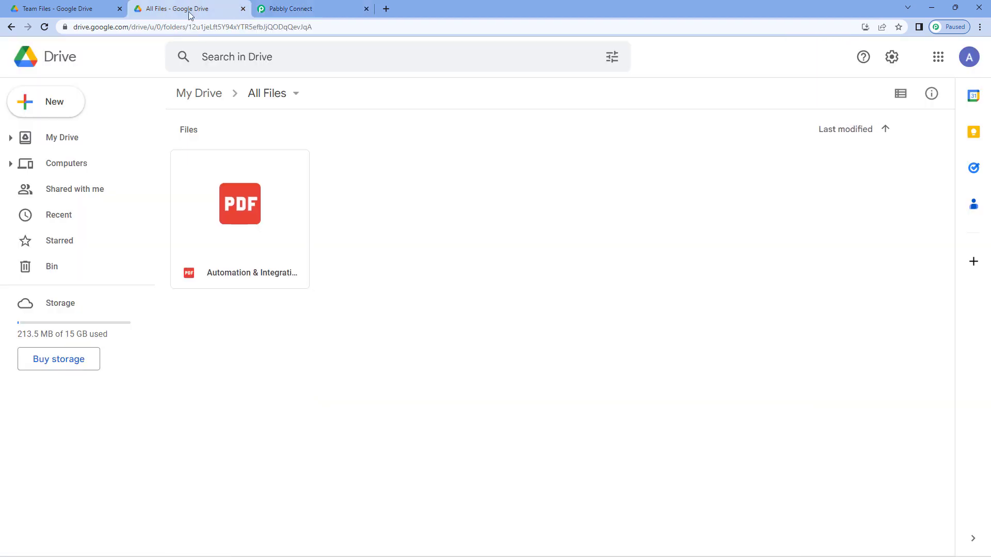
pyautogui.doubleClick(274, 213)
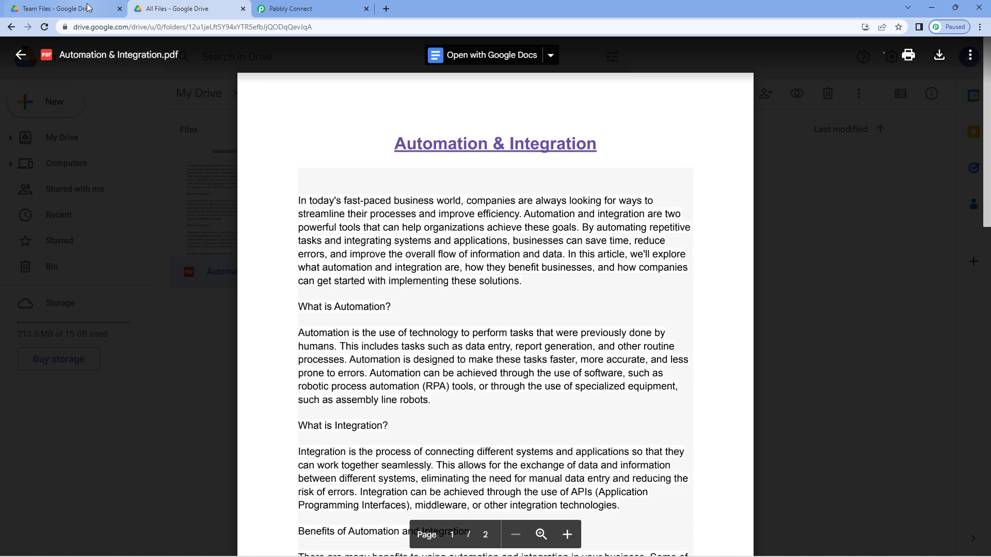
pyautogui.click(116, 3)
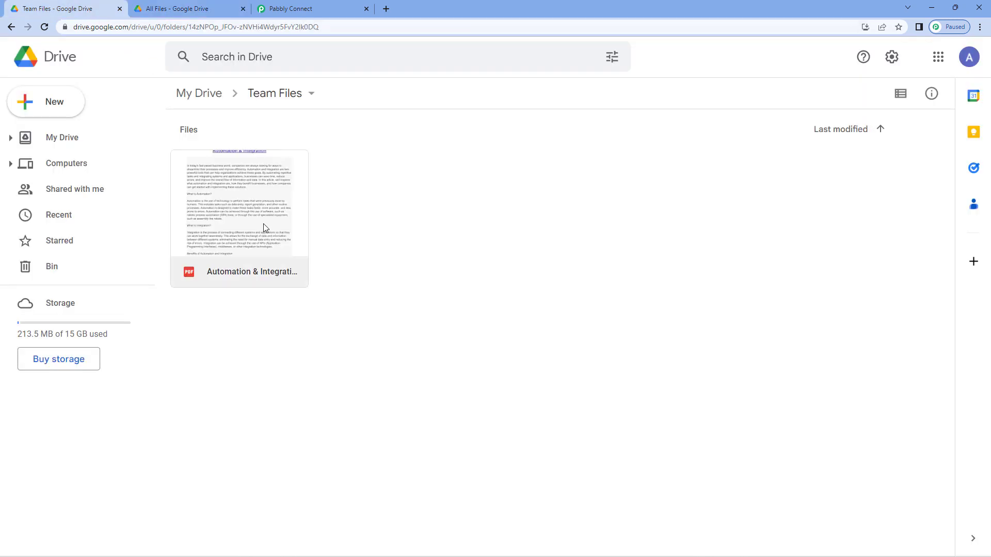
pyautogui.click(211, 9)
pyautogui.click(175, 152)
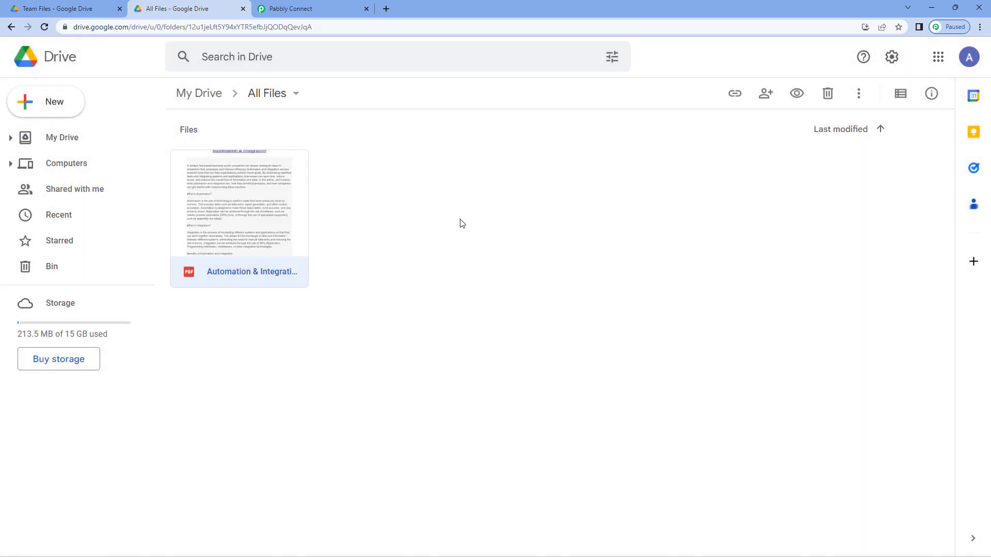
# Return to Pabbly Connect and collapse the Copy a File action and the New File in Specific Folder trigger.
pyautogui.click(344, 10)
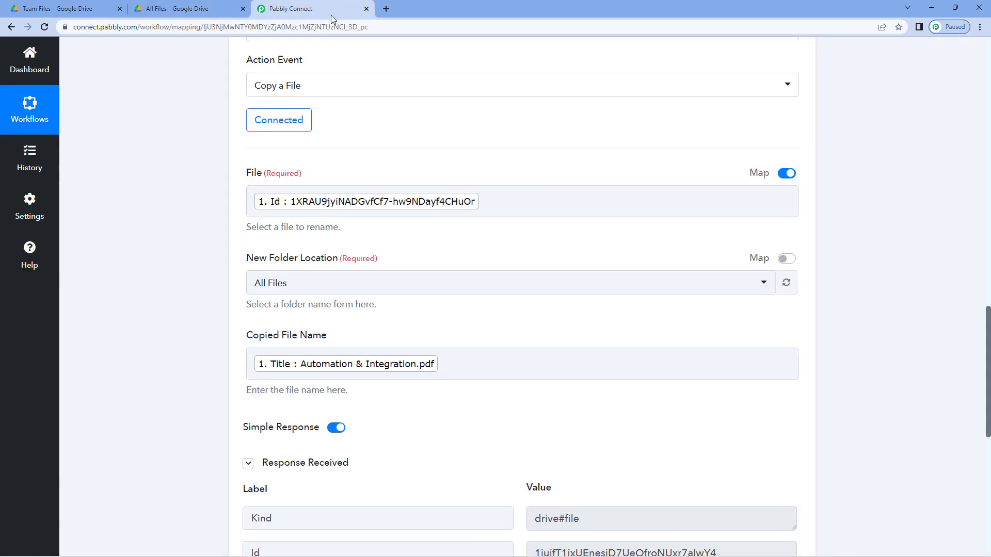
pyautogui.scroll(7, 823, 257)
pyautogui.scroll(12, 802, 298)
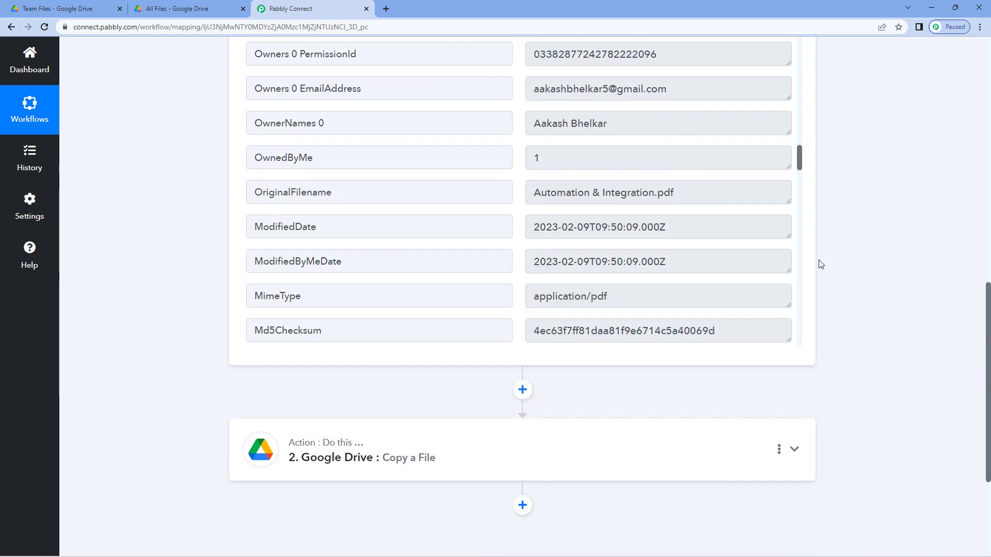
pyautogui.click(795, 218)
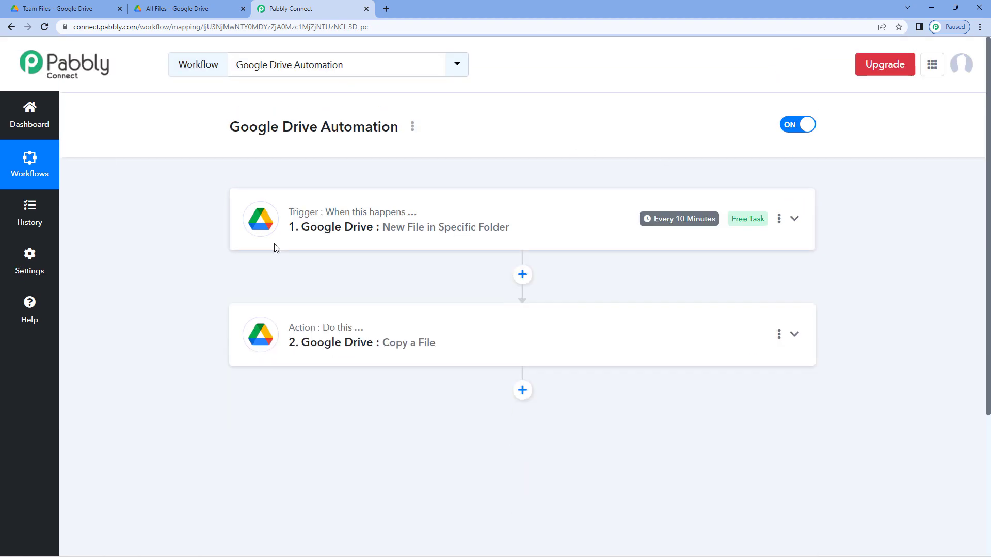
# Compare the Team Files and All Files folders in Google Drive, ending back at the Pabbly Connect workflow overview.
pyautogui.click(91, 7)
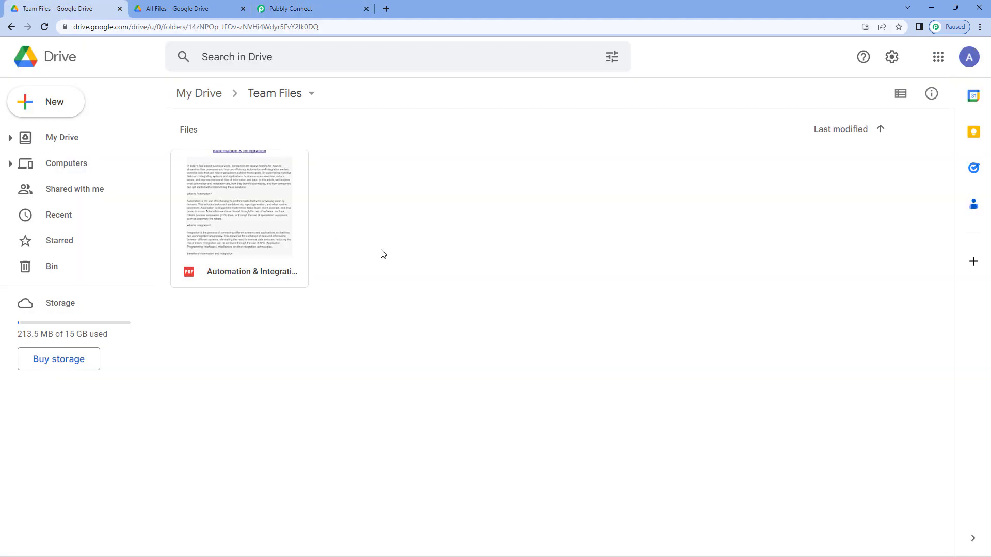
pyautogui.click(209, 8)
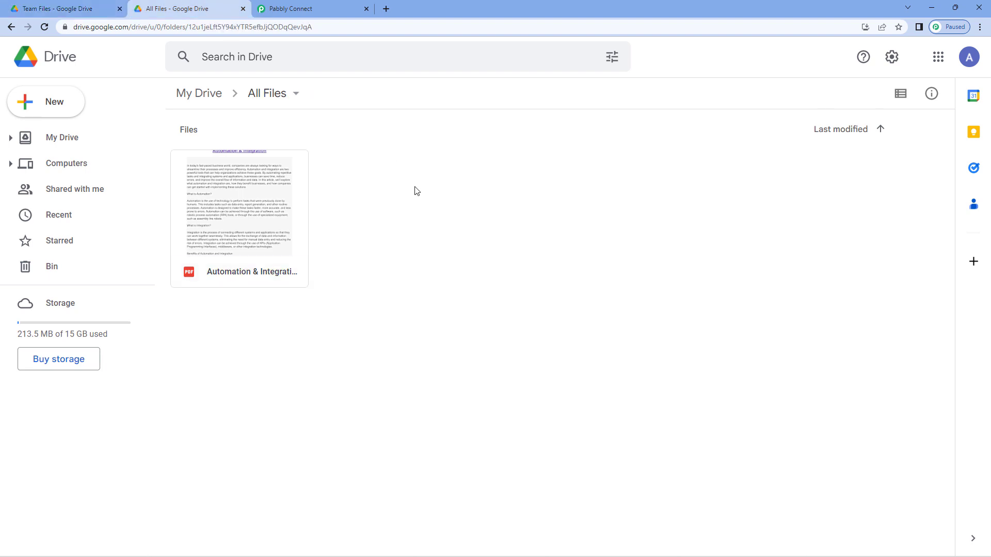
pyautogui.click(310, 8)
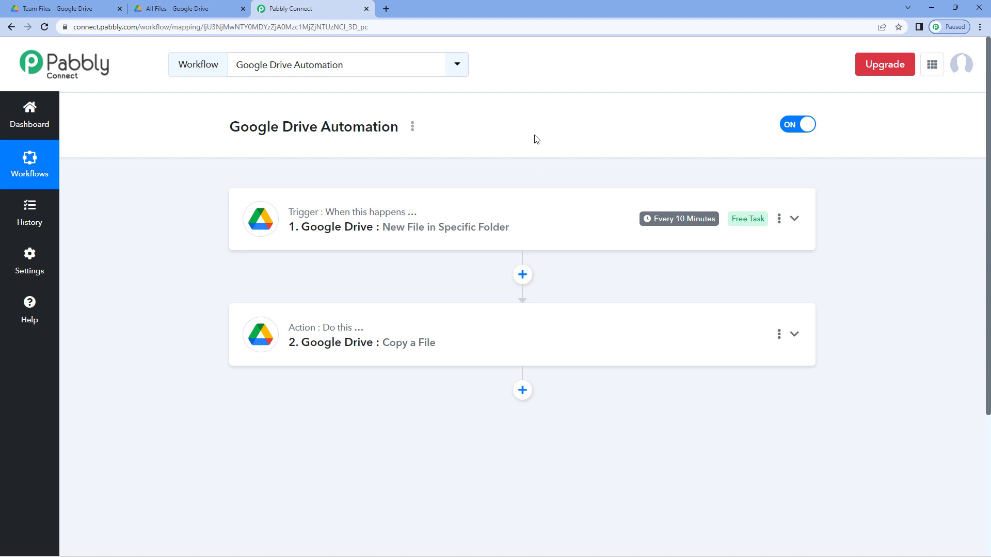
# Upload the file Image from the Desktop into the Team Files folder in Google Drive.
pyautogui.click(93, 8)
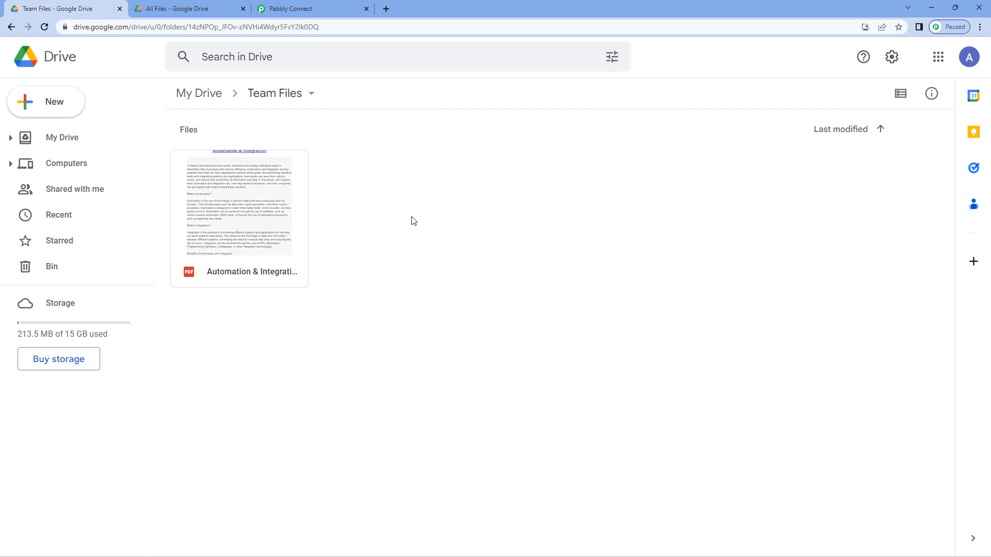
pyautogui.click(48, 101)
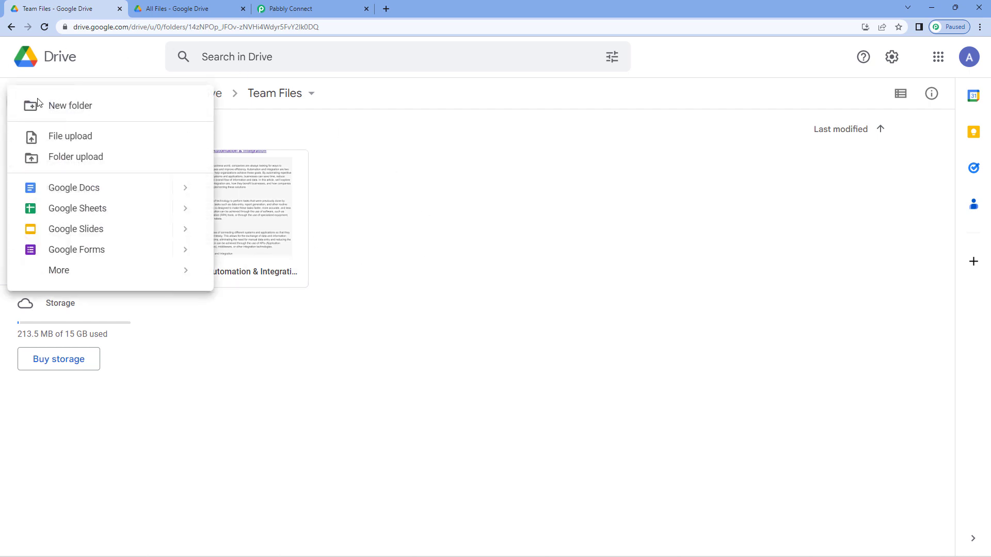
pyautogui.click(62, 140)
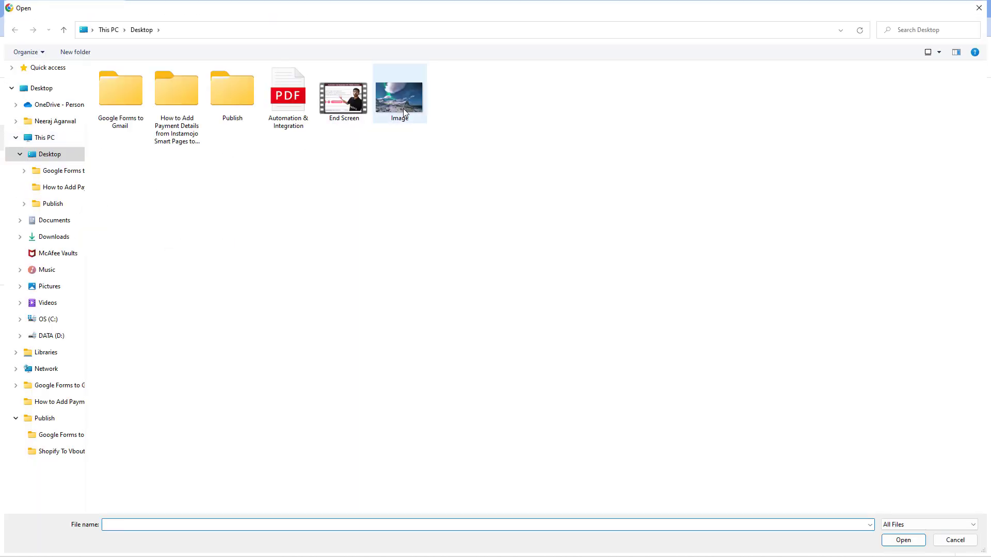
pyautogui.click(398, 105)
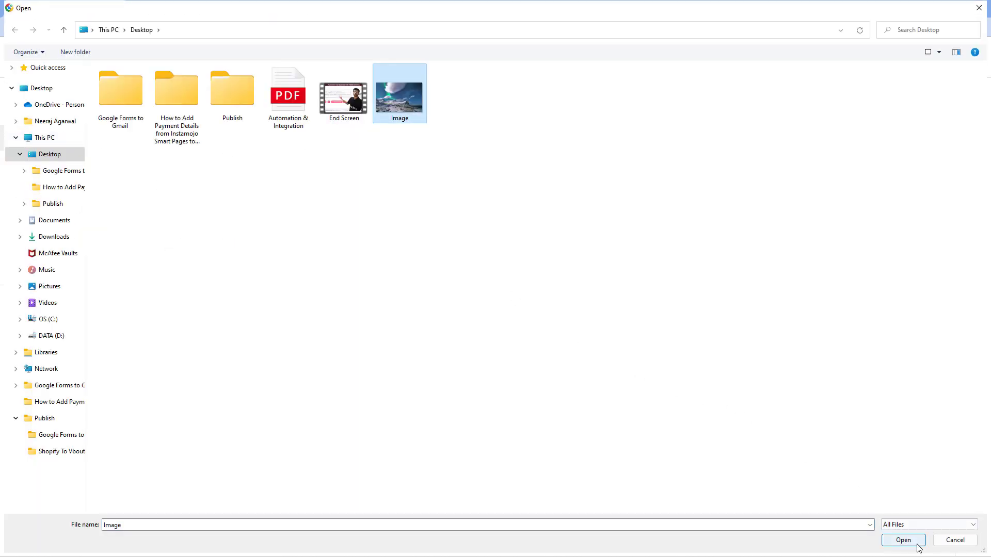
pyautogui.click(901, 540)
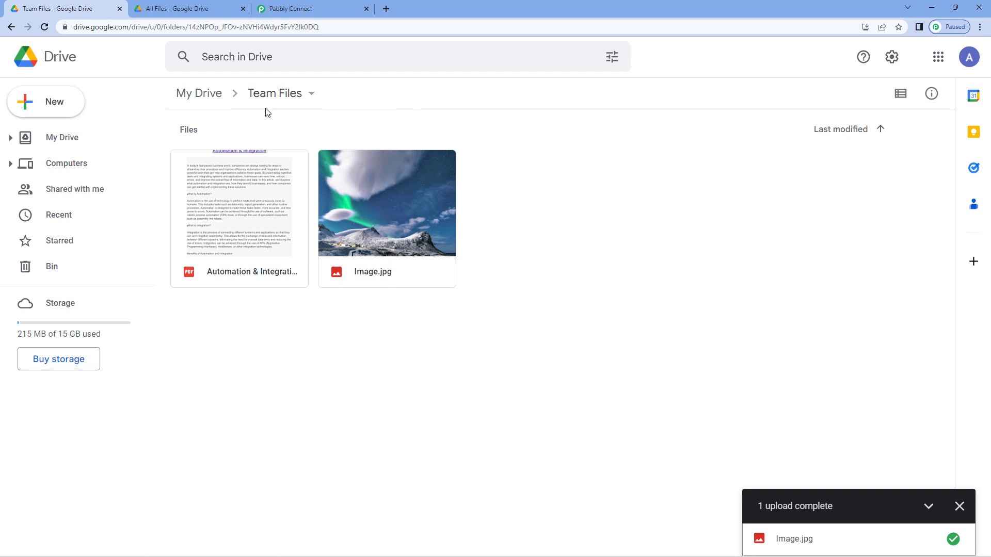
# Preview the uploaded Image.jpg in the Team Files folder and close the preview.
pyautogui.doubleClick(396, 204)
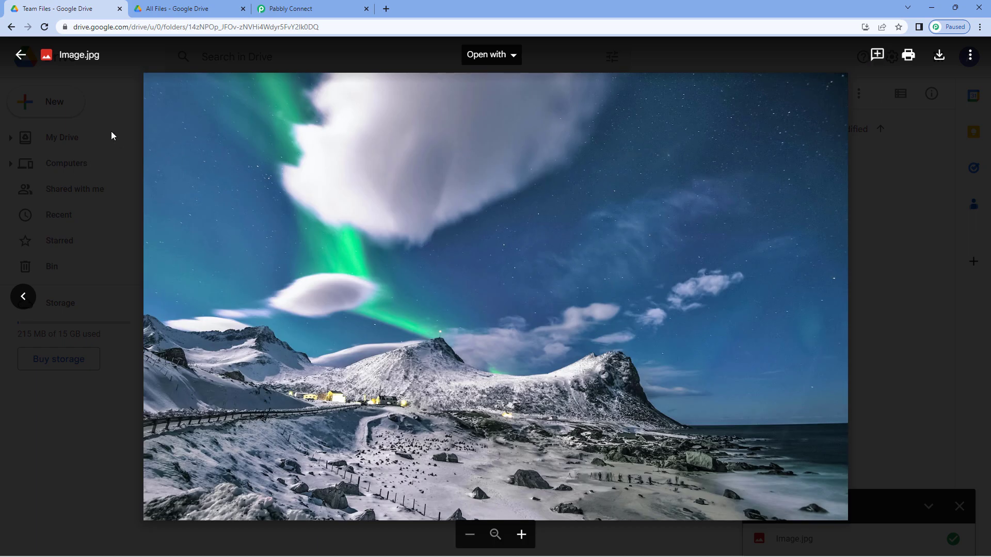
pyautogui.click(110, 132)
pyautogui.click(607, 236)
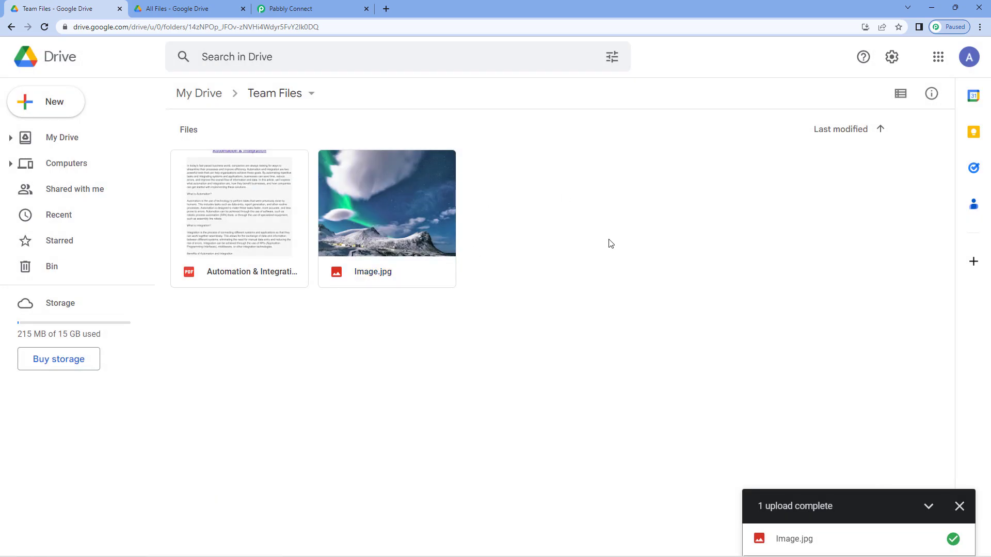
# Check the All Files folder in Google Drive for the copied file, and inspect the trigger's polling interval in Pabbly Connect.
pyautogui.click(220, 8)
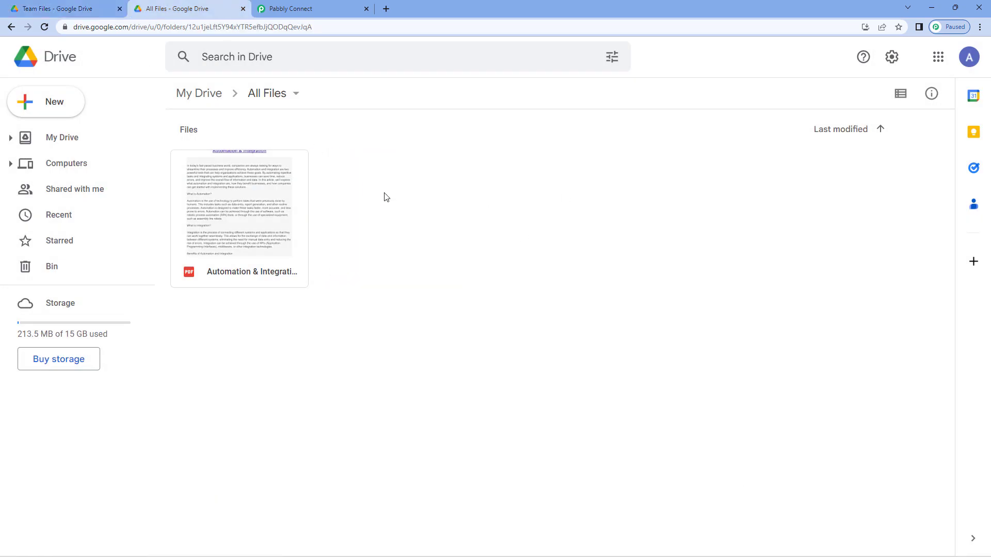
pyautogui.click(351, 13)
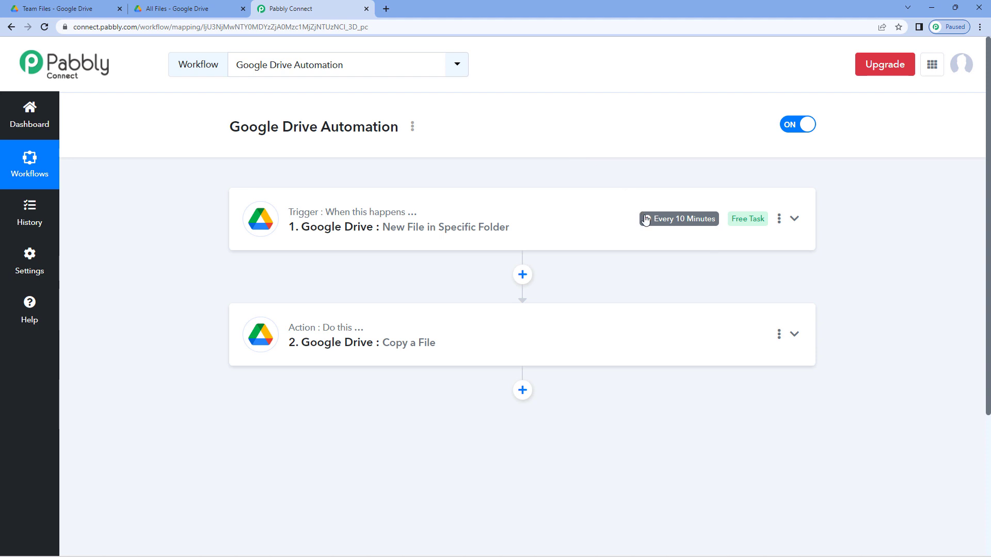
pyautogui.moveTo(664, 226)
# Return to the All Files folder in Google Drive, preview Image.jpg there and close the preview.
pyautogui.click(170, 8)
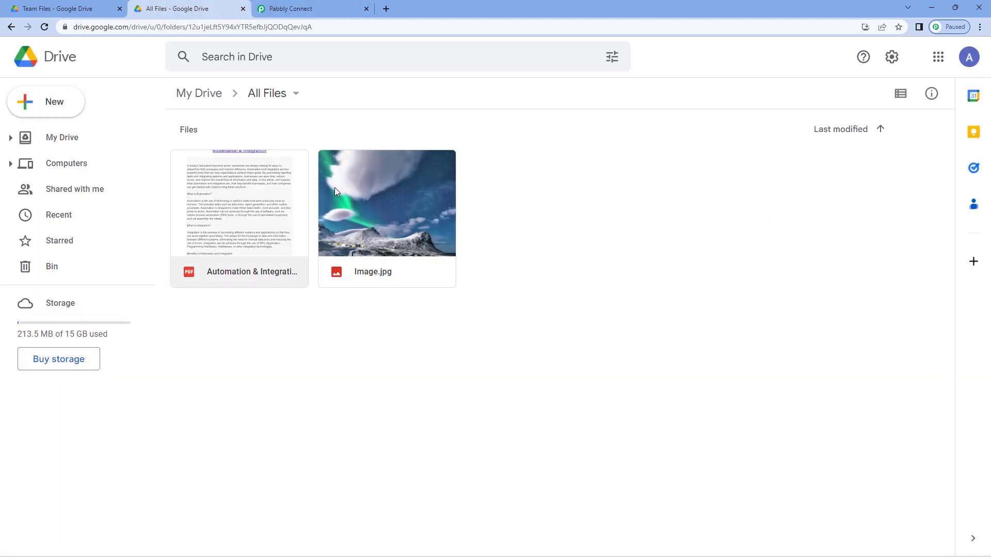
pyautogui.doubleClick(391, 205)
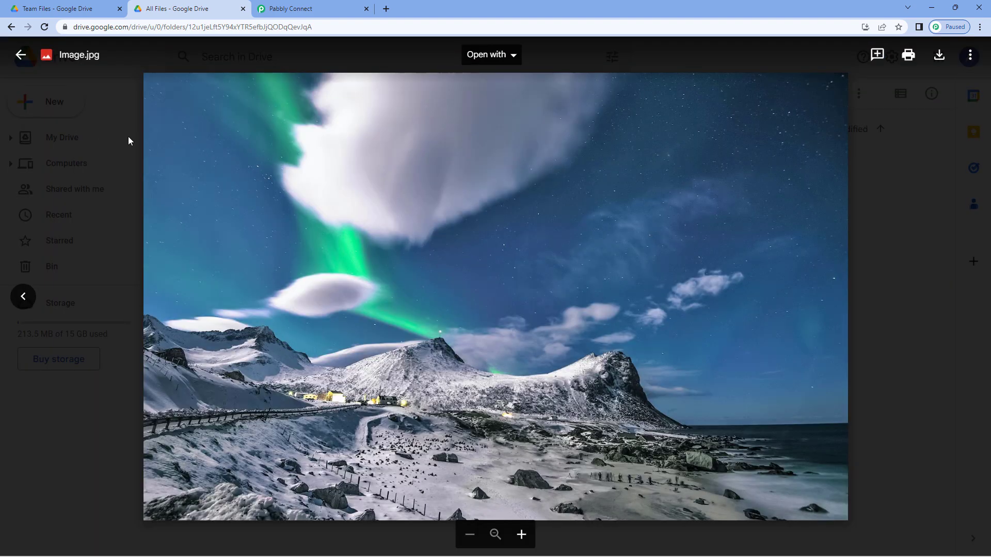
pyautogui.click(128, 136)
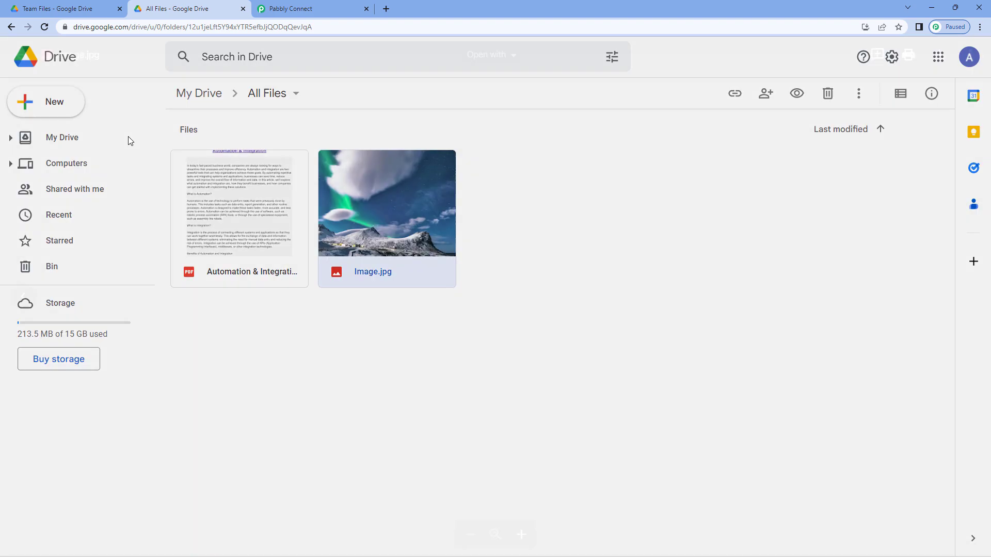
# Compare the Team Files folder with the All Files folder once more and return to the Google Drive Automation workflow in Pabbly Connect.
pyautogui.click(92, 8)
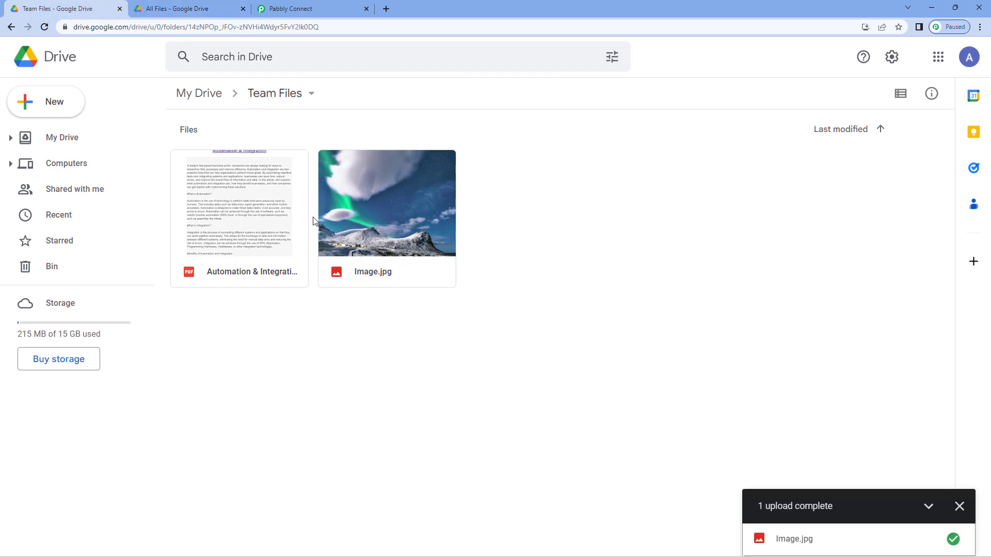
pyautogui.click(171, 8)
pyautogui.click(326, 5)
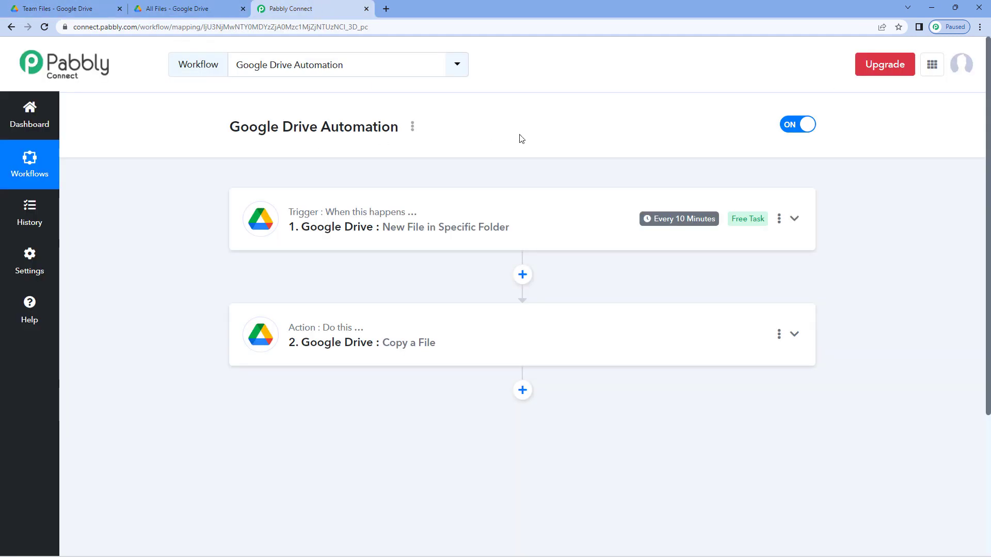